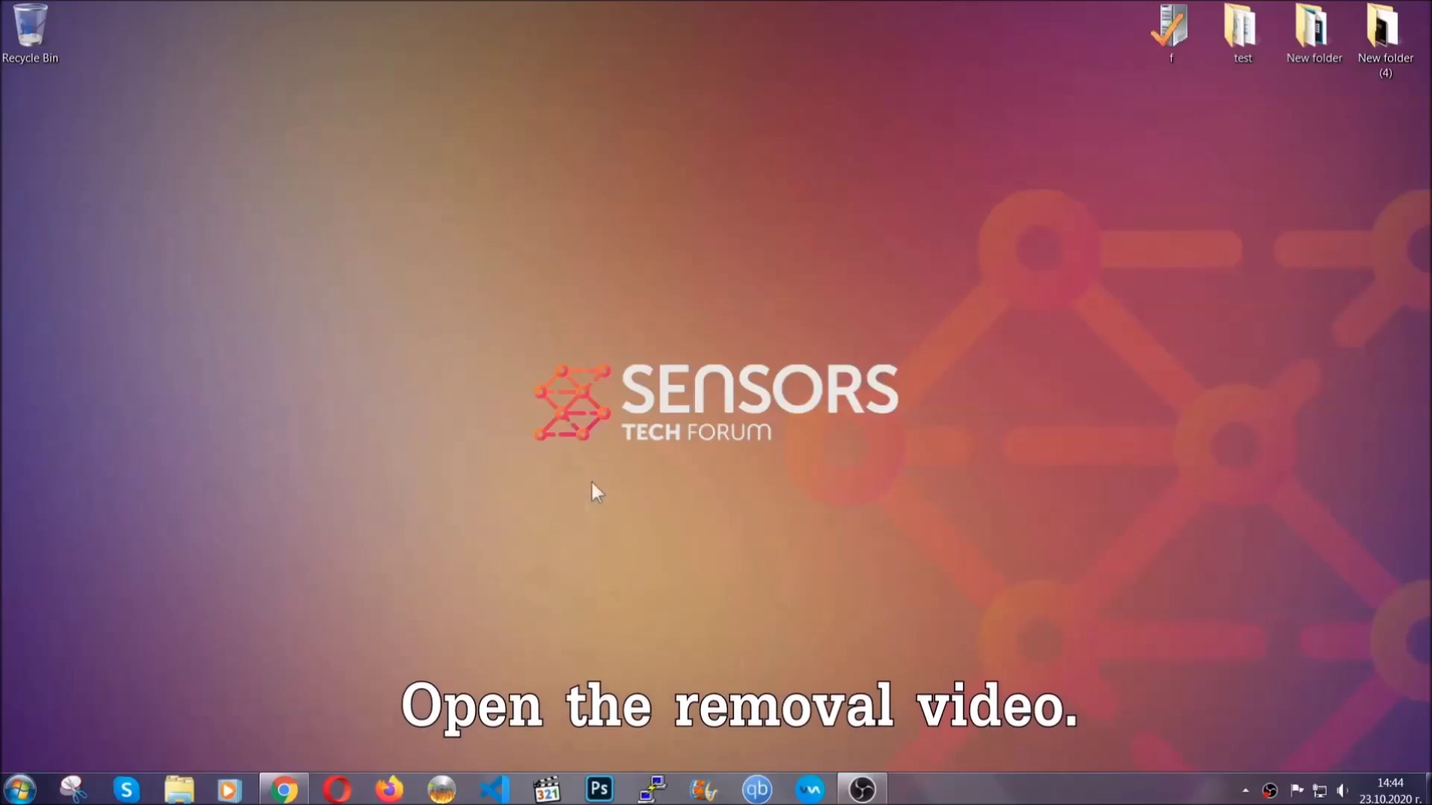
- From the ransomware removal video's description link, reach the SpyHunter page and download SpyHunter-Installer.exe
click(284, 790)
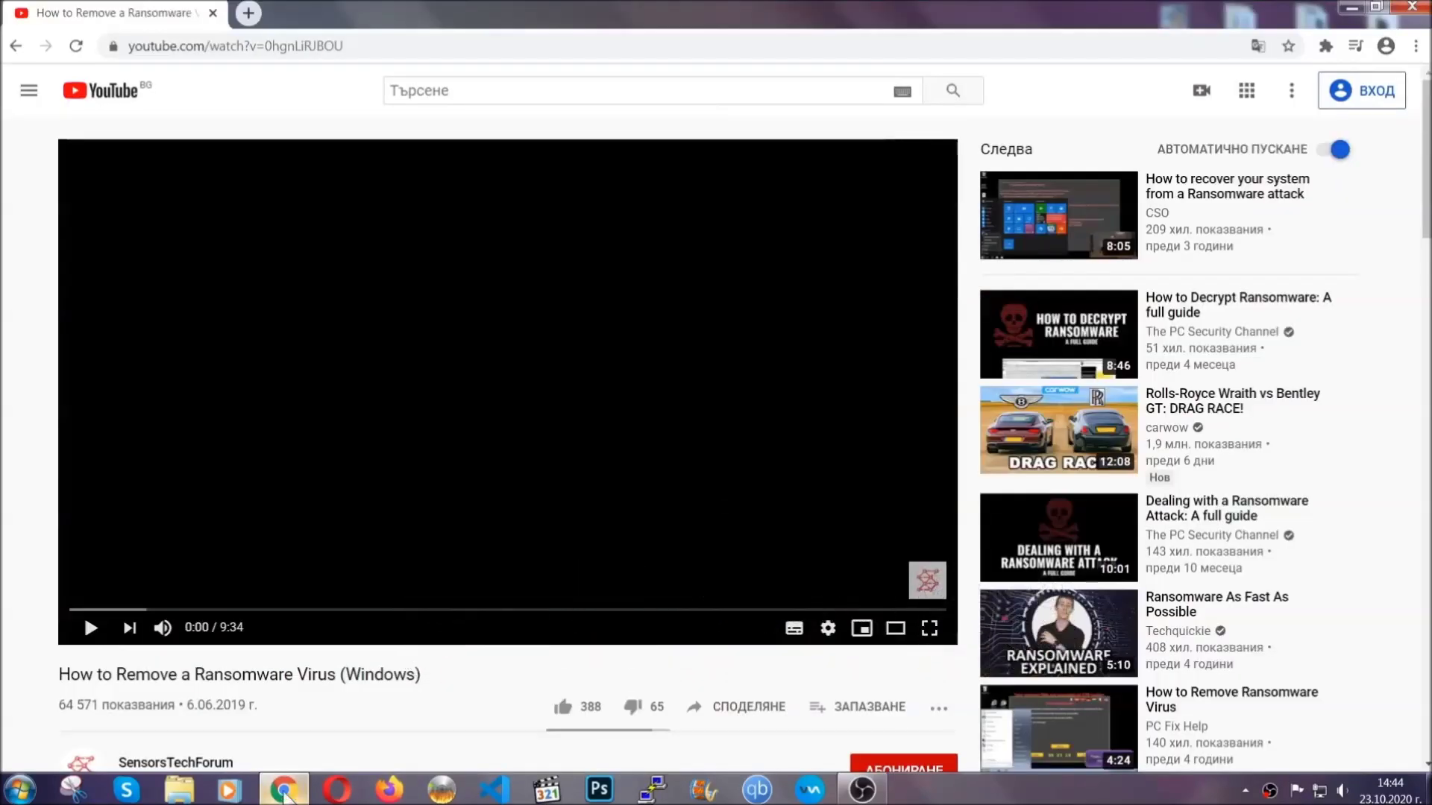
scroll(262, 607, down, 3)
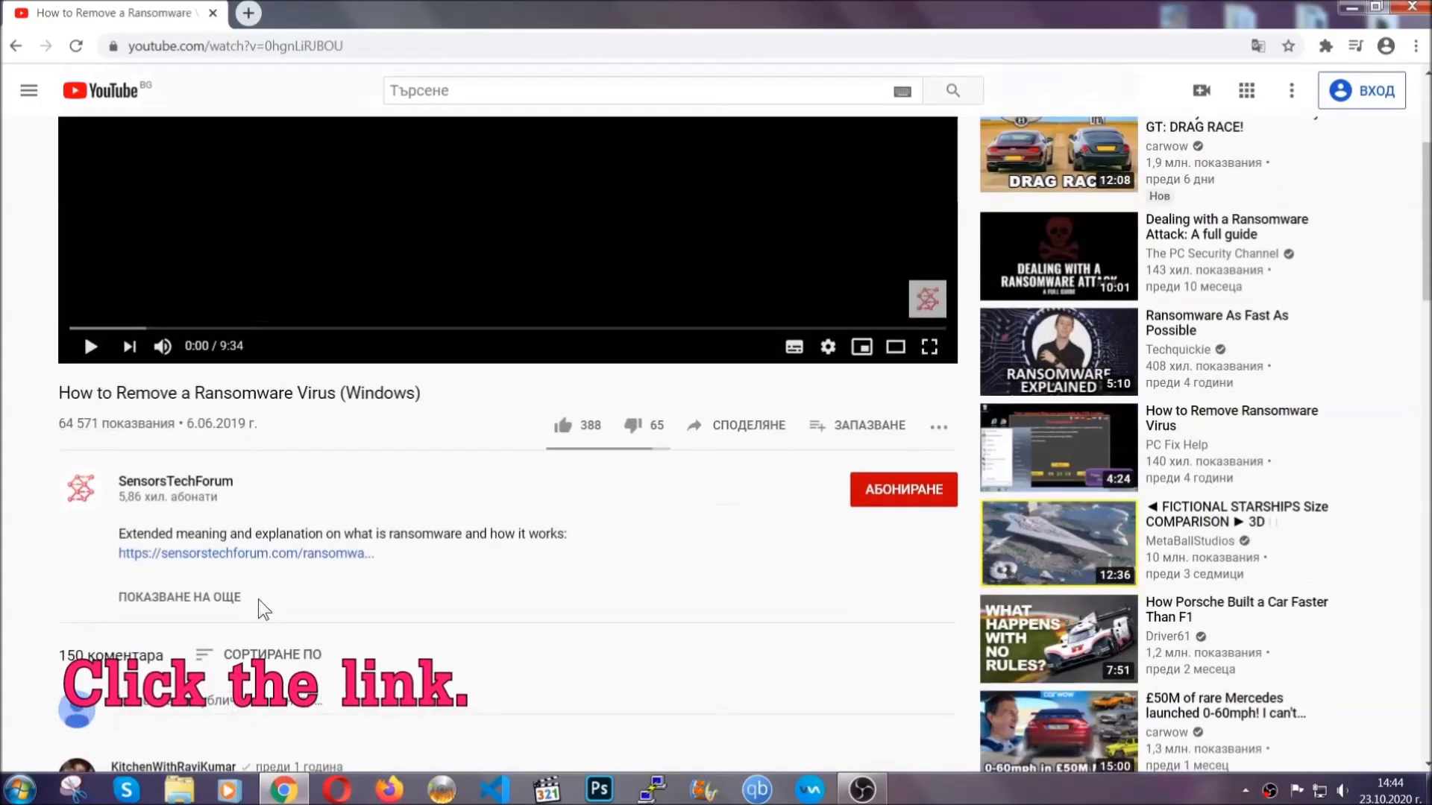
click(284, 556)
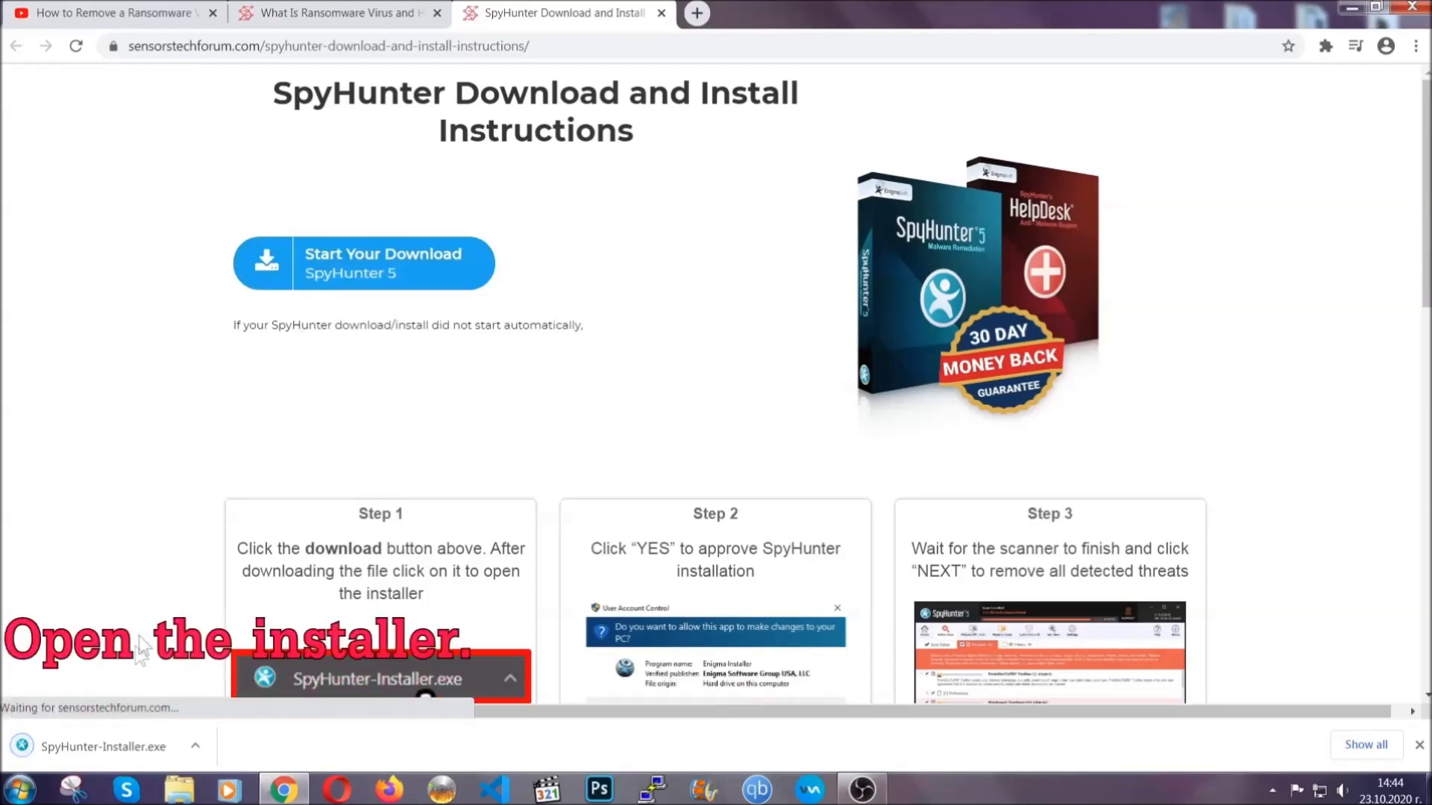
- Launch SpyHunter-Installer.exe and choose English as the installer language
click(102, 744)
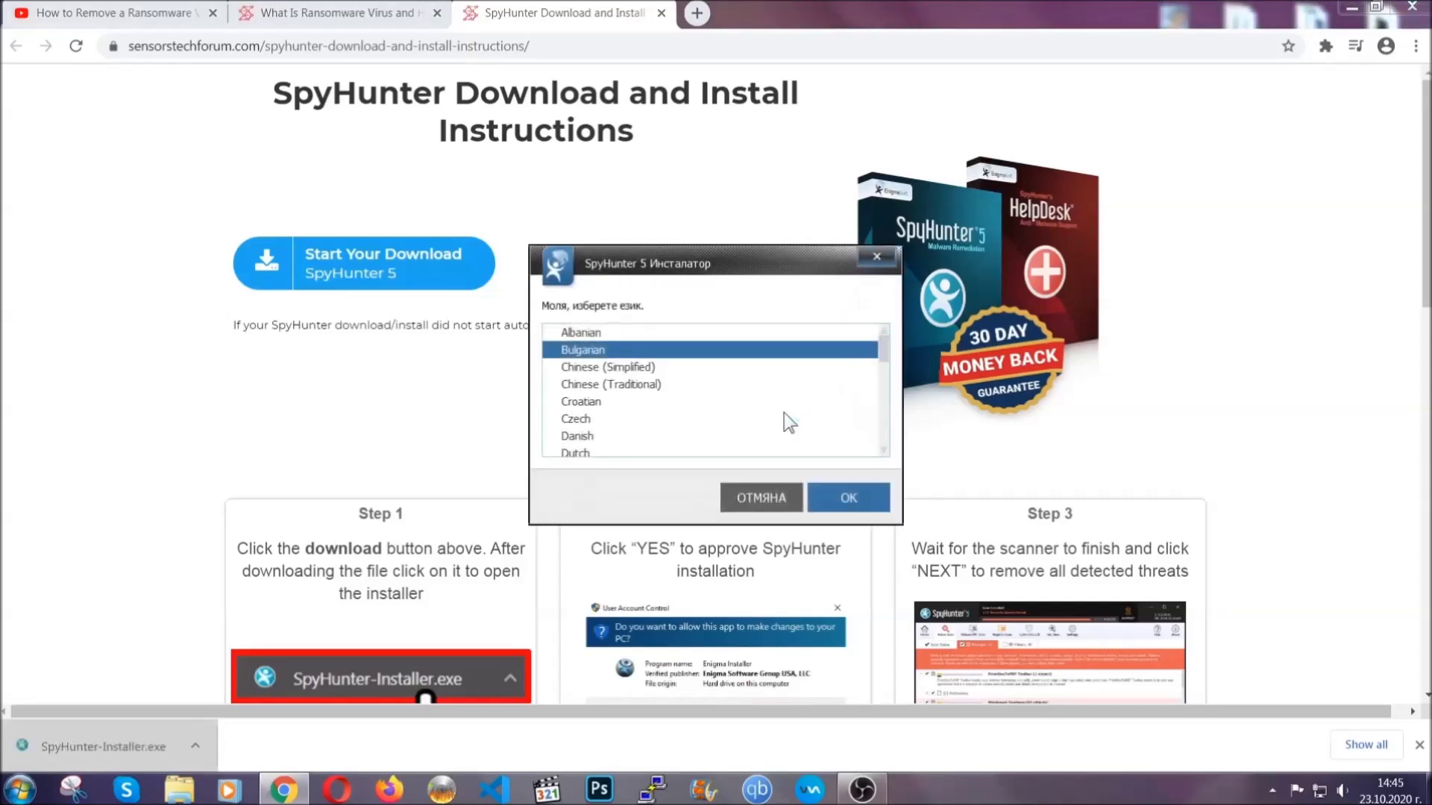
scroll(746, 414, down, 3)
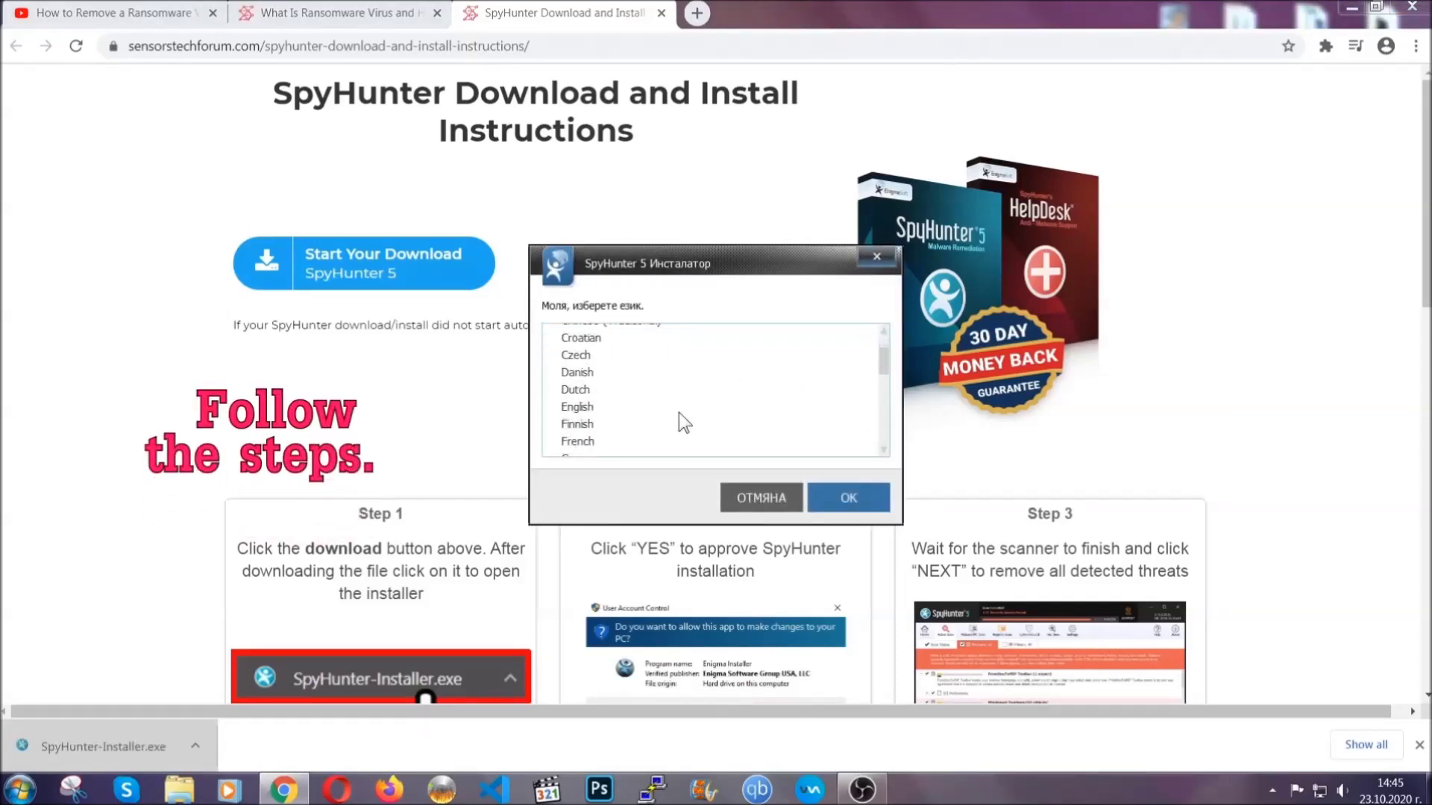
click(677, 409)
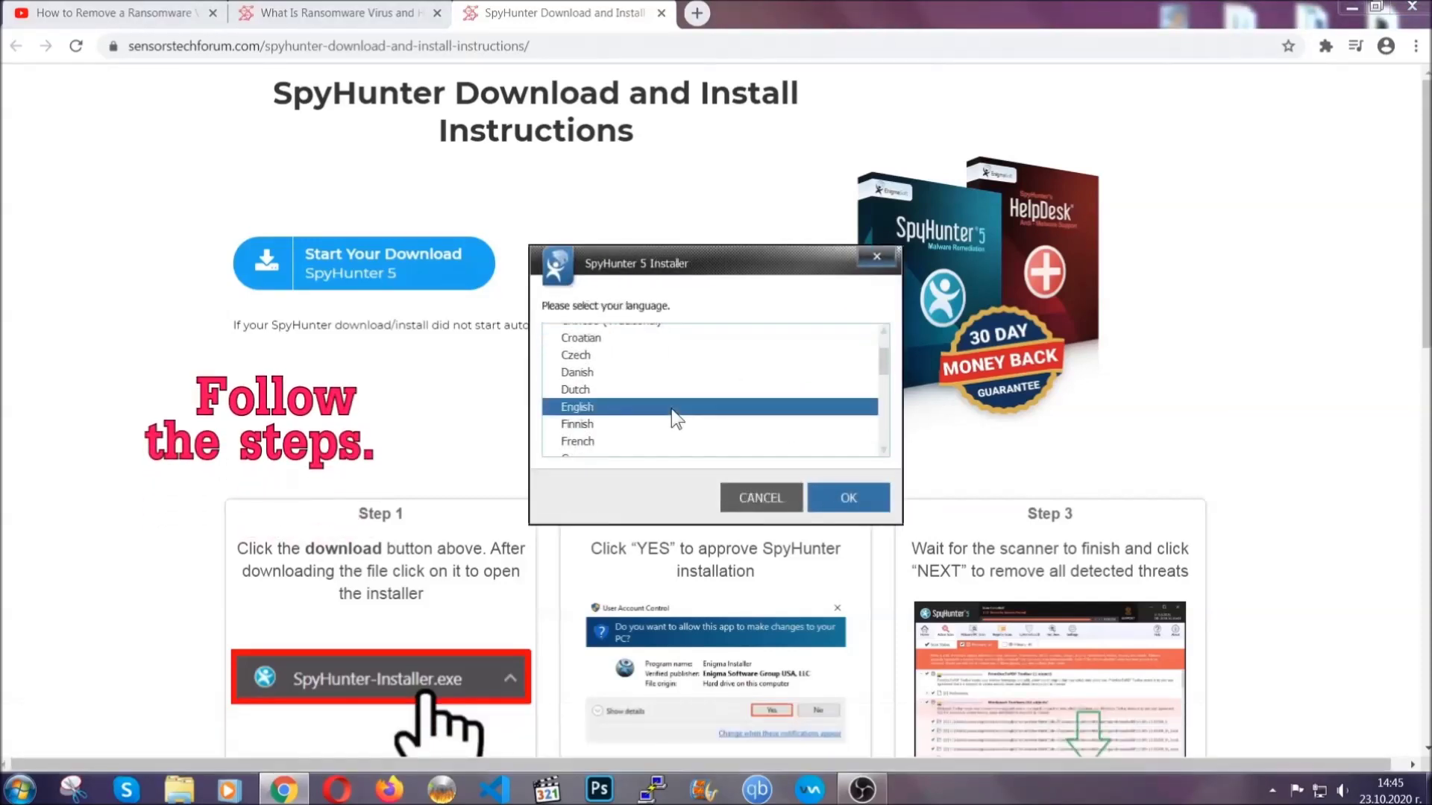
click(837, 496)
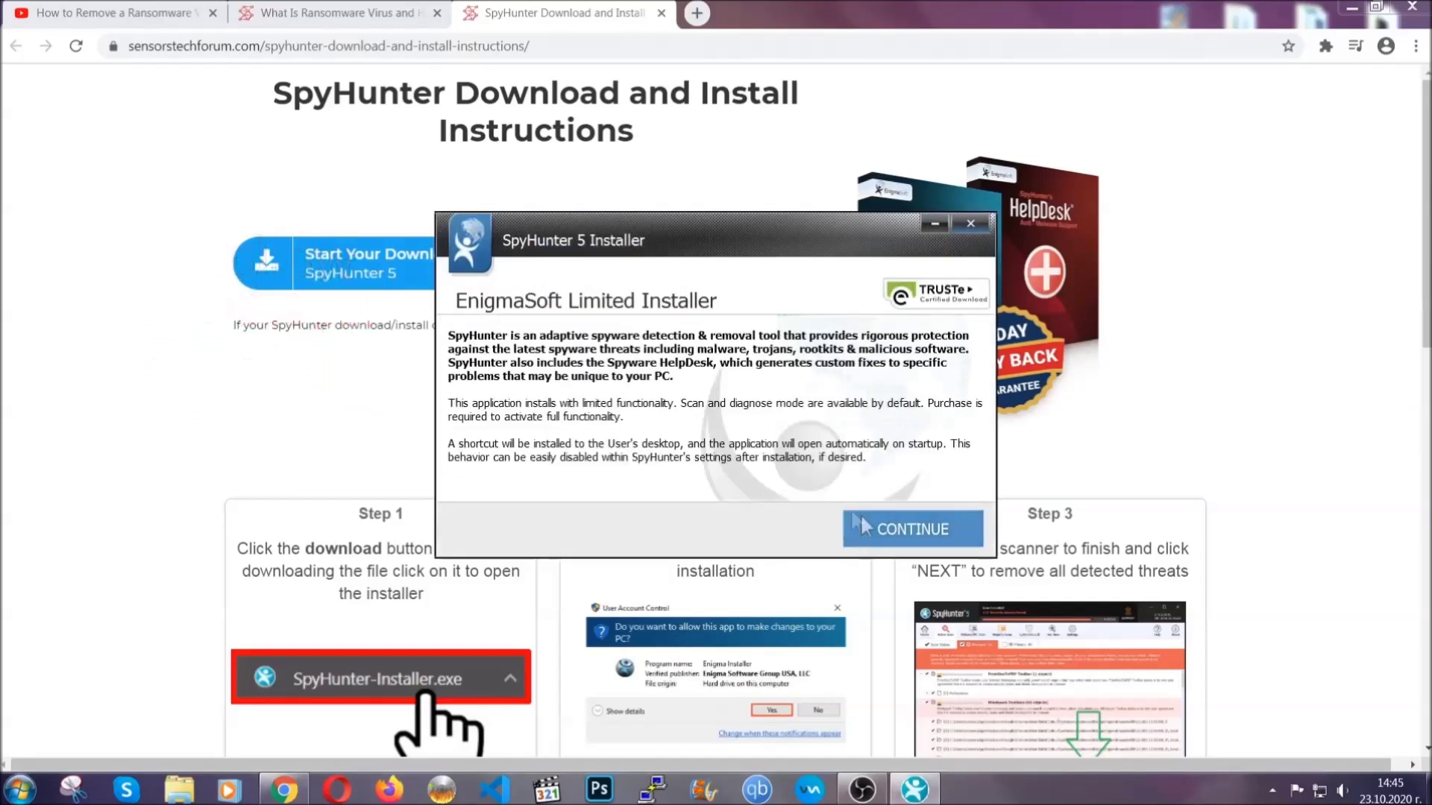
- Accept the EULA and install SpyHunter 5 through to Setup Successful
click(858, 519)
click(821, 483)
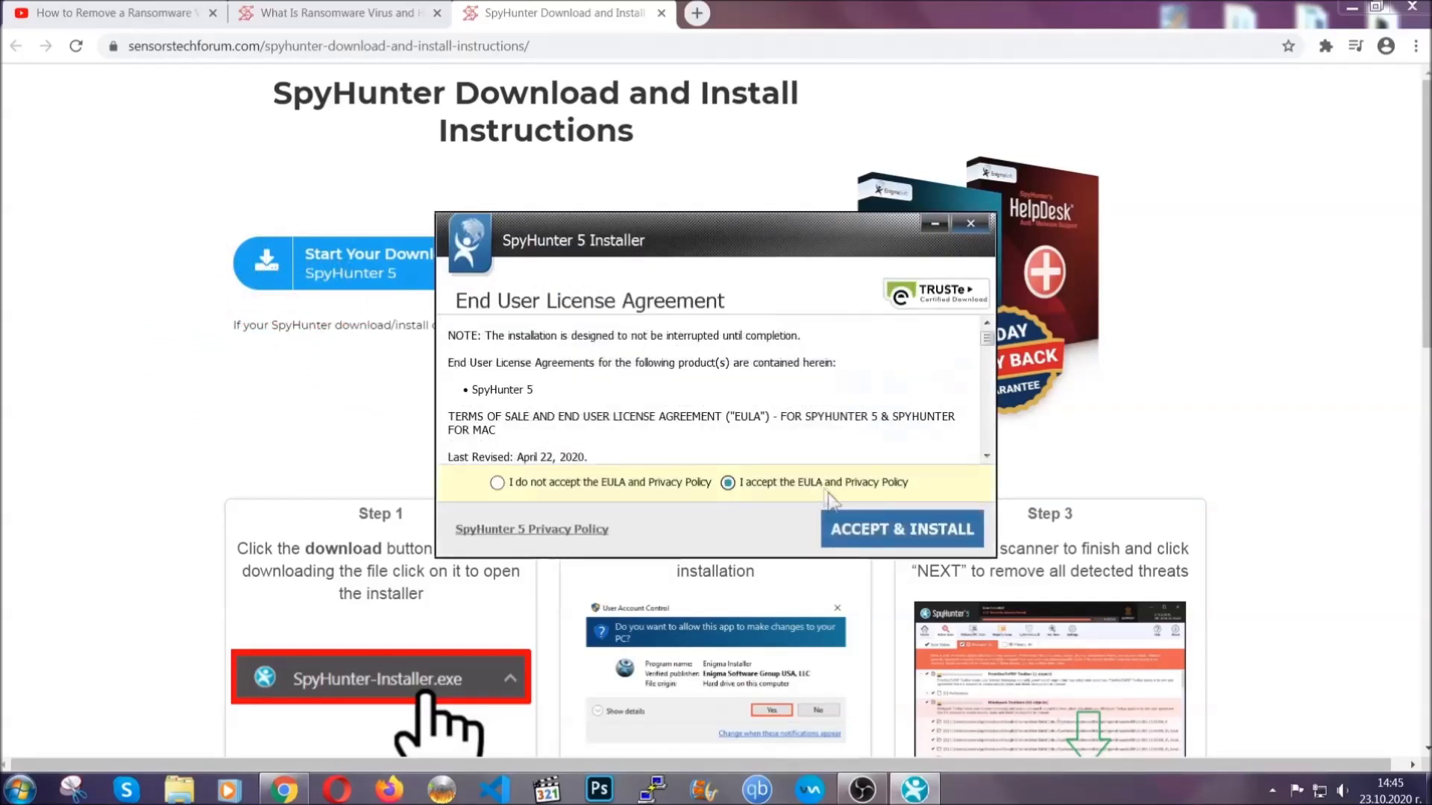
click(855, 529)
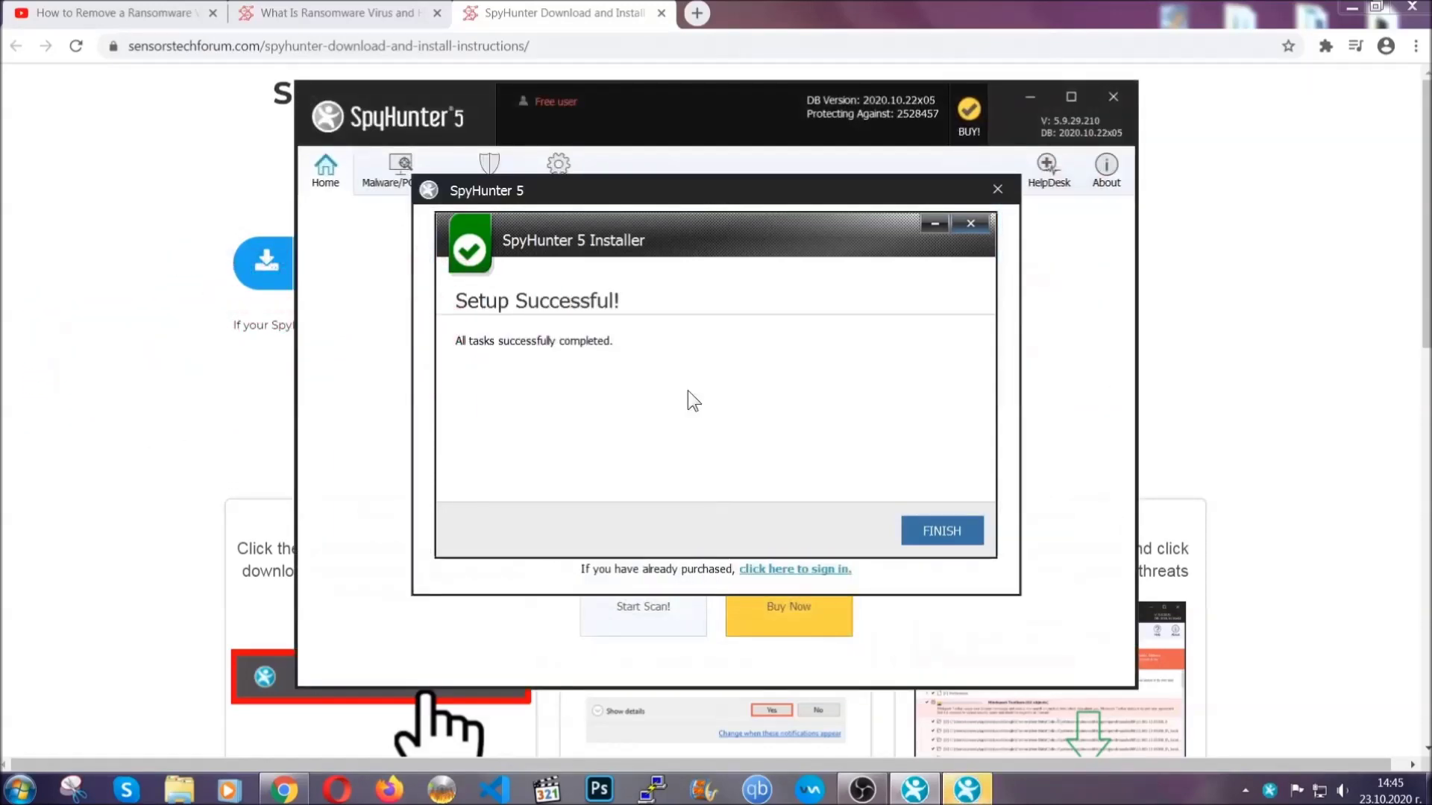
click(916, 534)
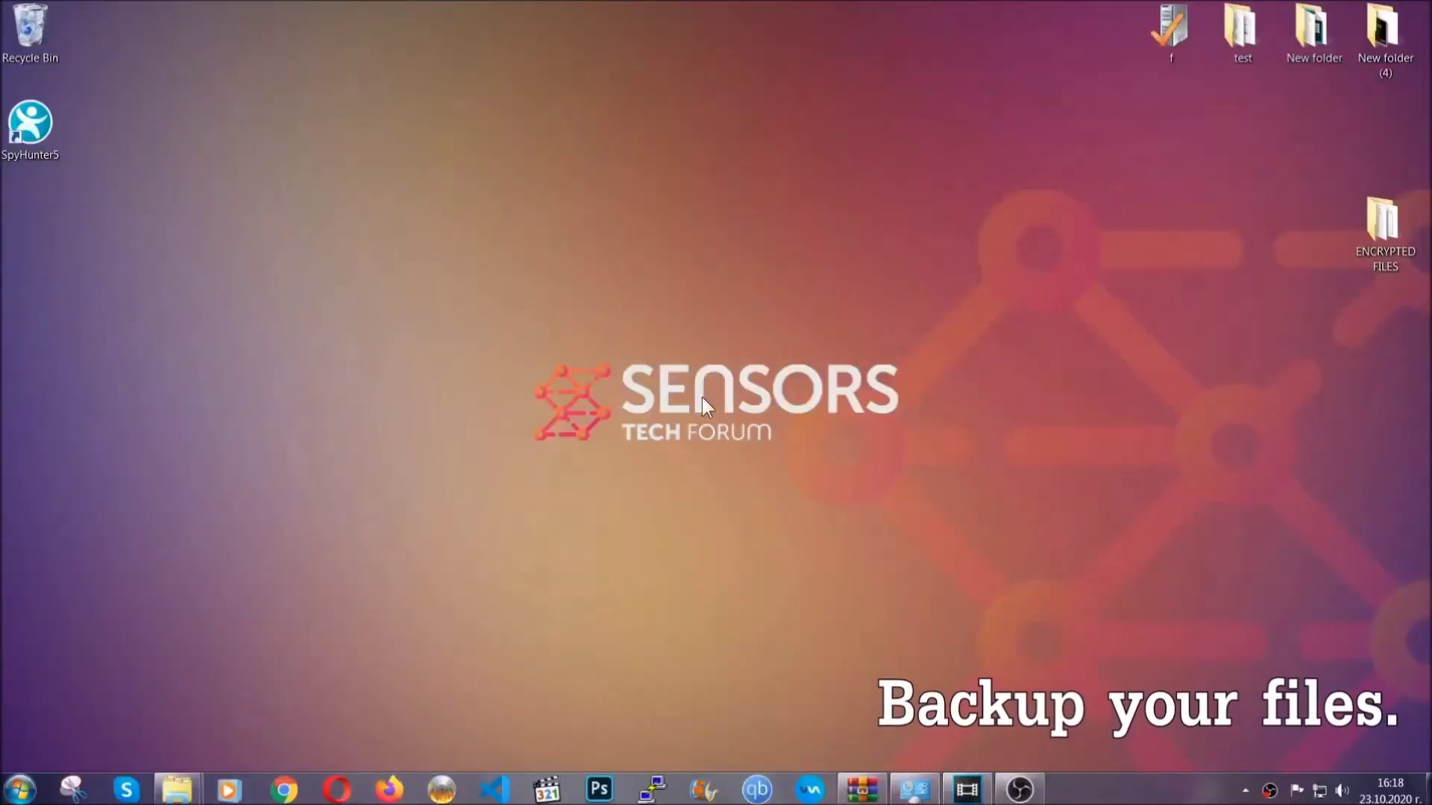
- Copy the six .efji files from the ENCRYPTED FILES folder
double_click(1375, 230)
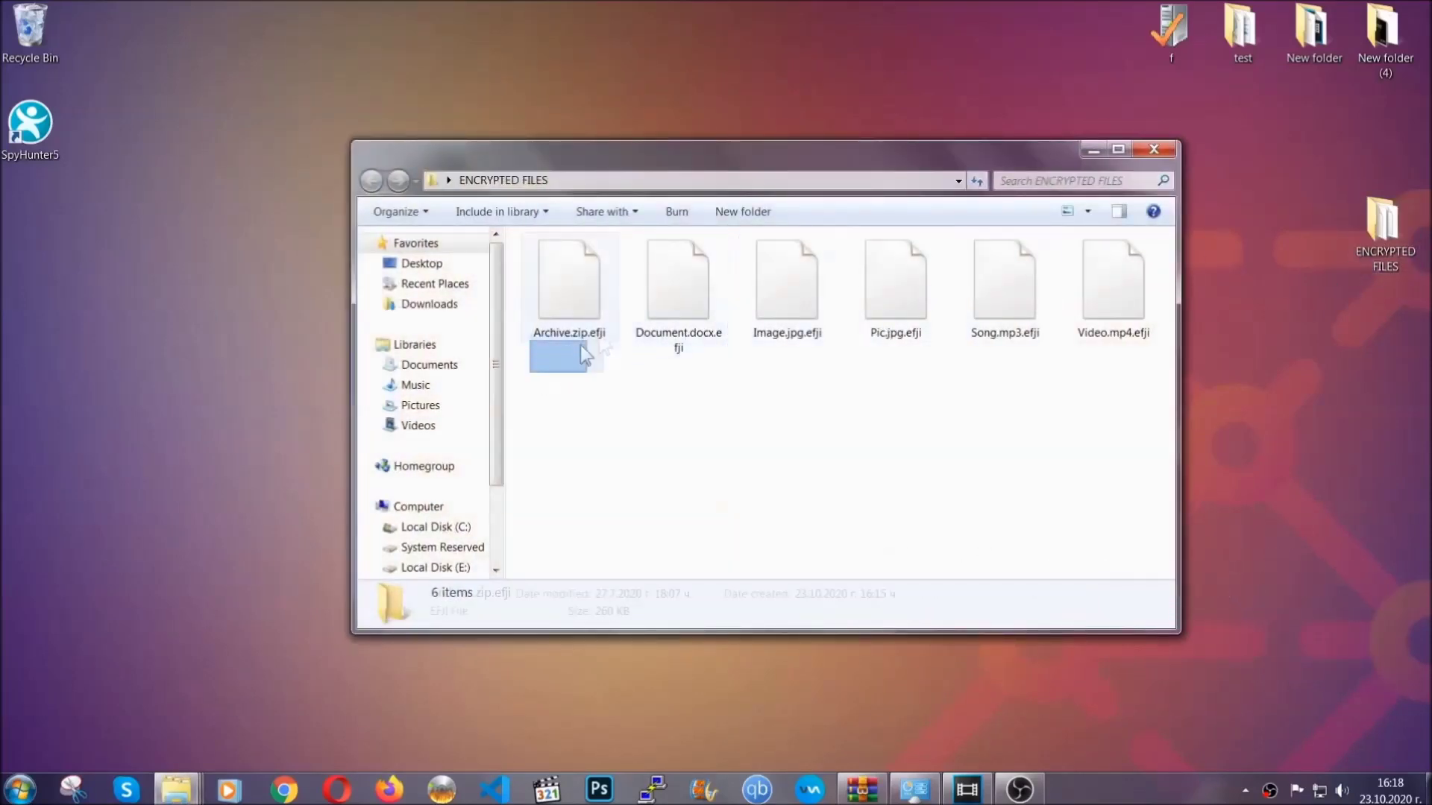
drag(581, 346, 1120, 265)
right_click(1120, 266)
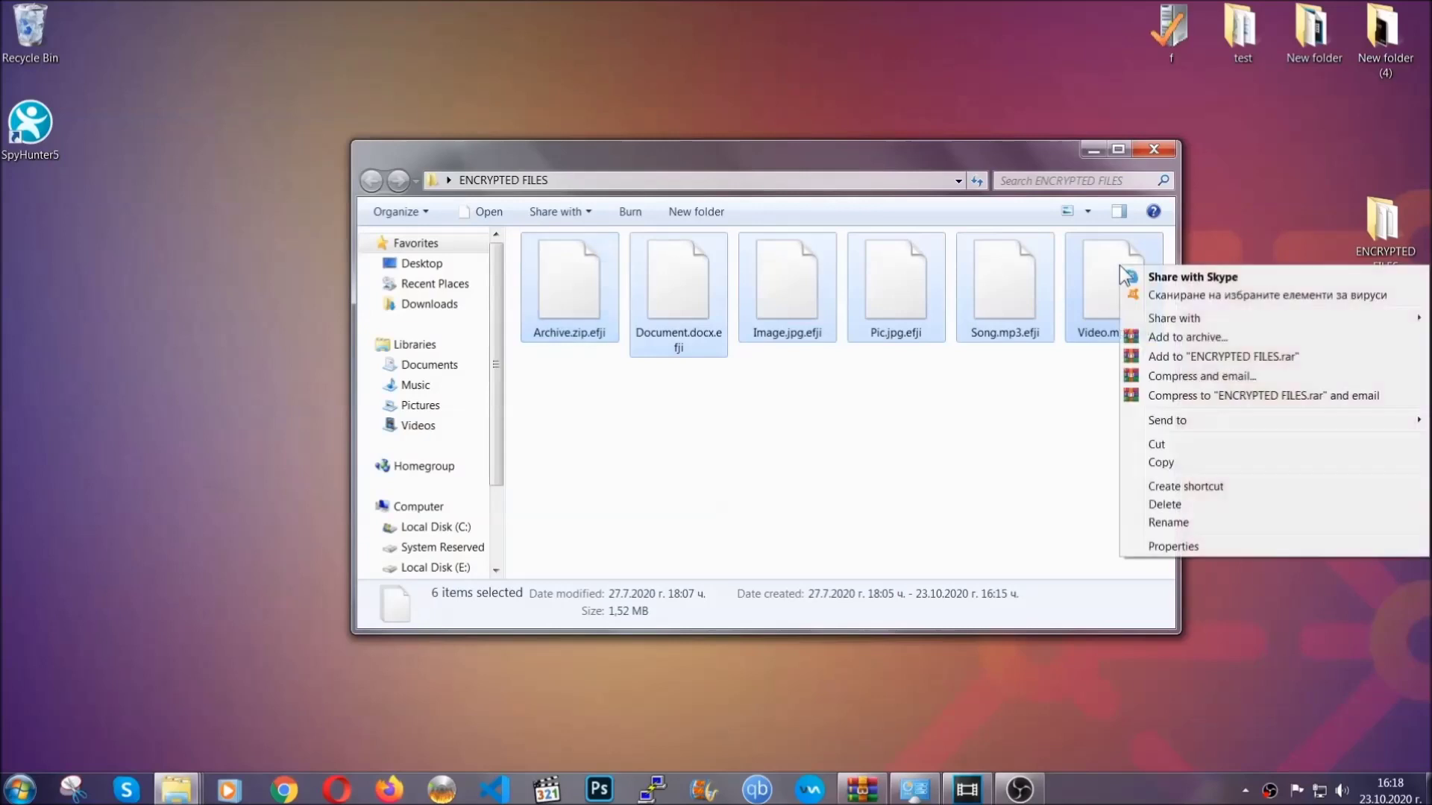
click(1159, 464)
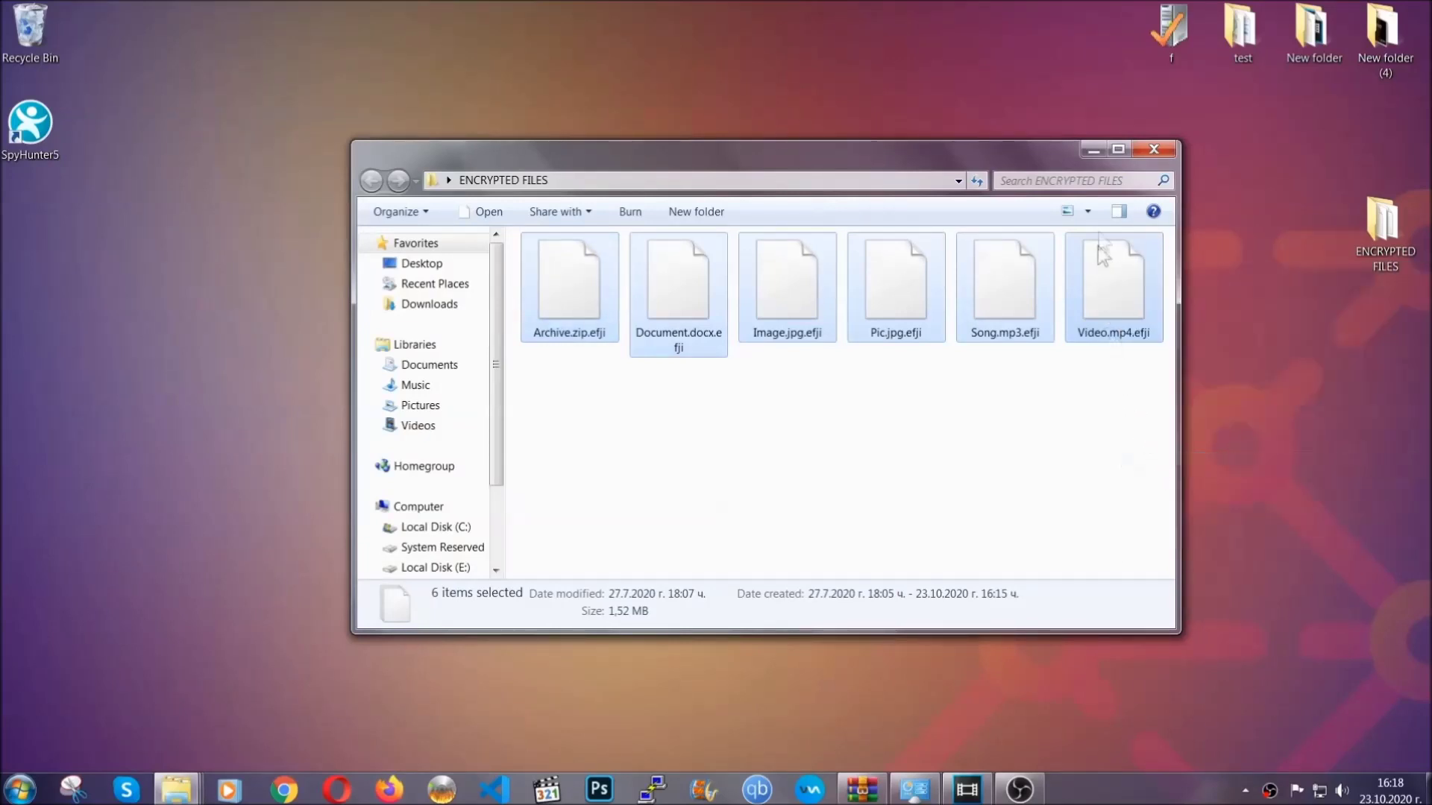
click(1093, 151)
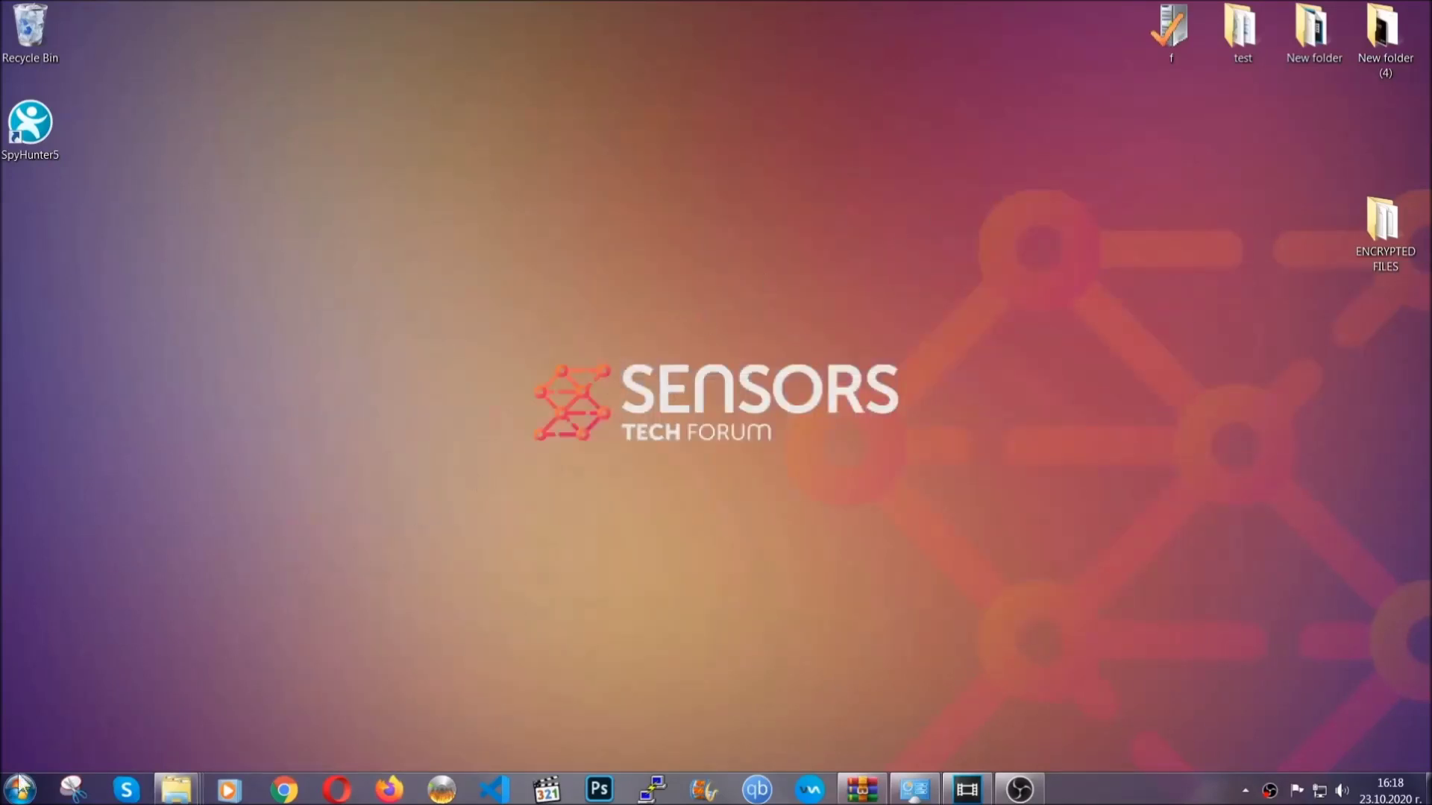
- Paste the copied files onto FLASH DRIVE (H:) and close the window
click(20, 788)
click(274, 560)
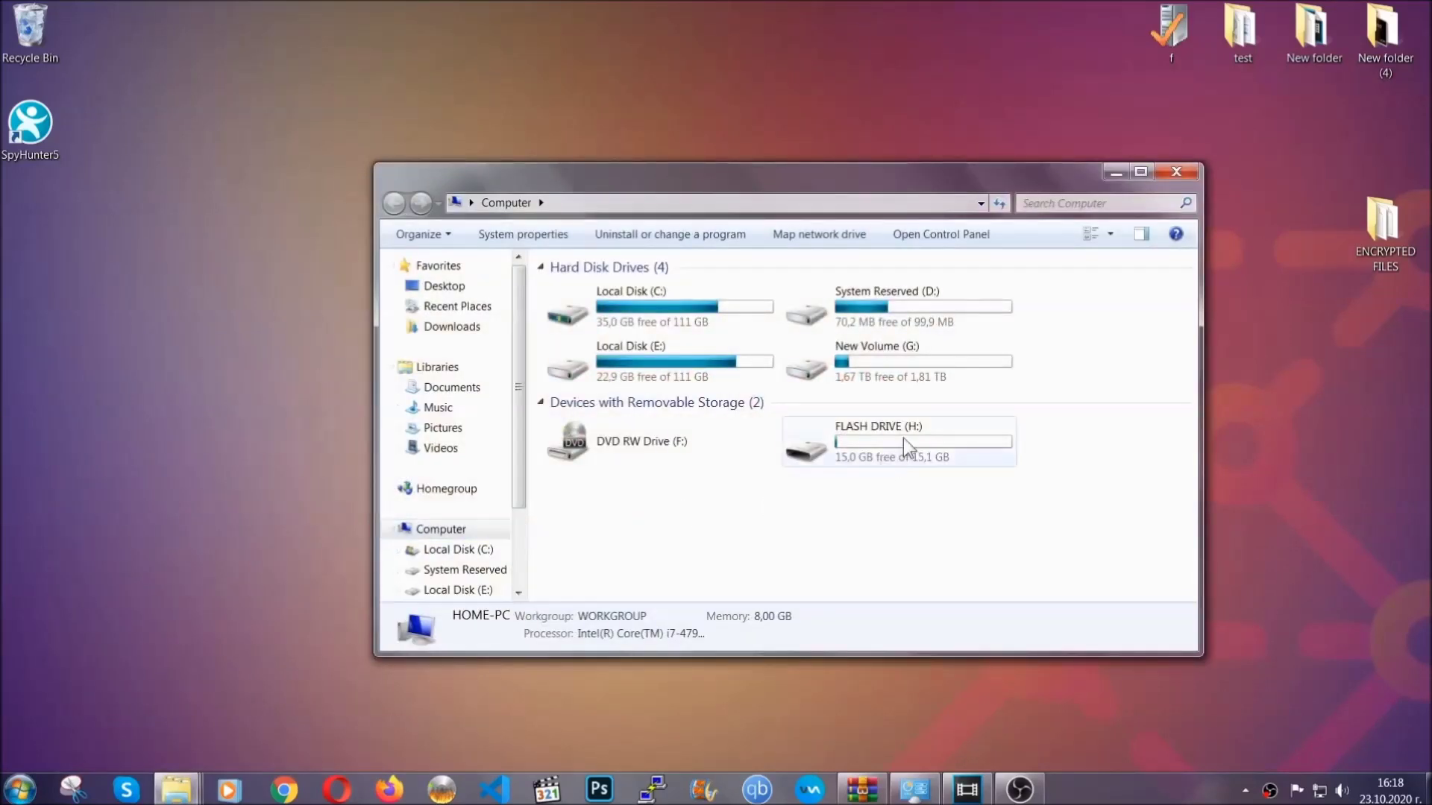
double_click(903, 437)
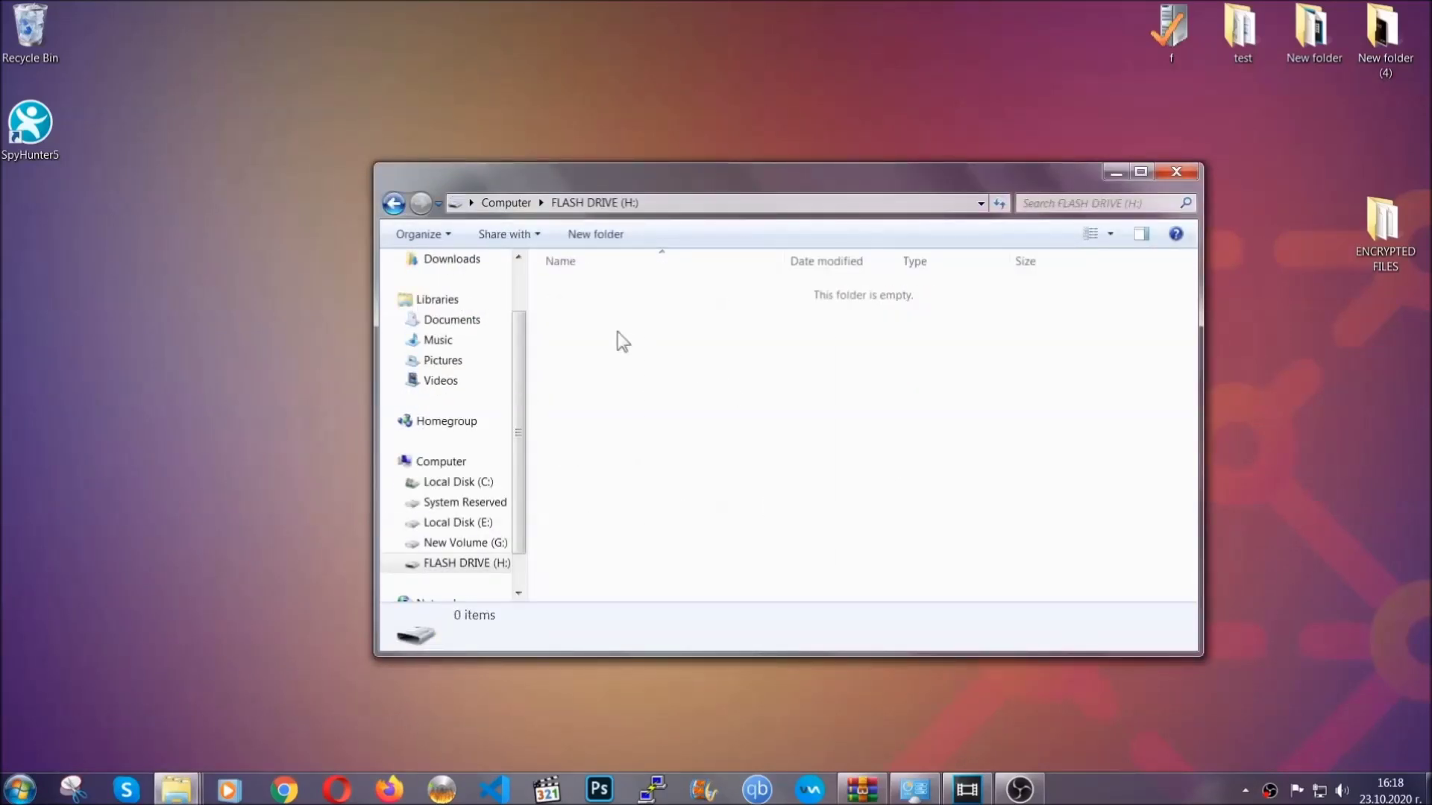
right_click(619, 334)
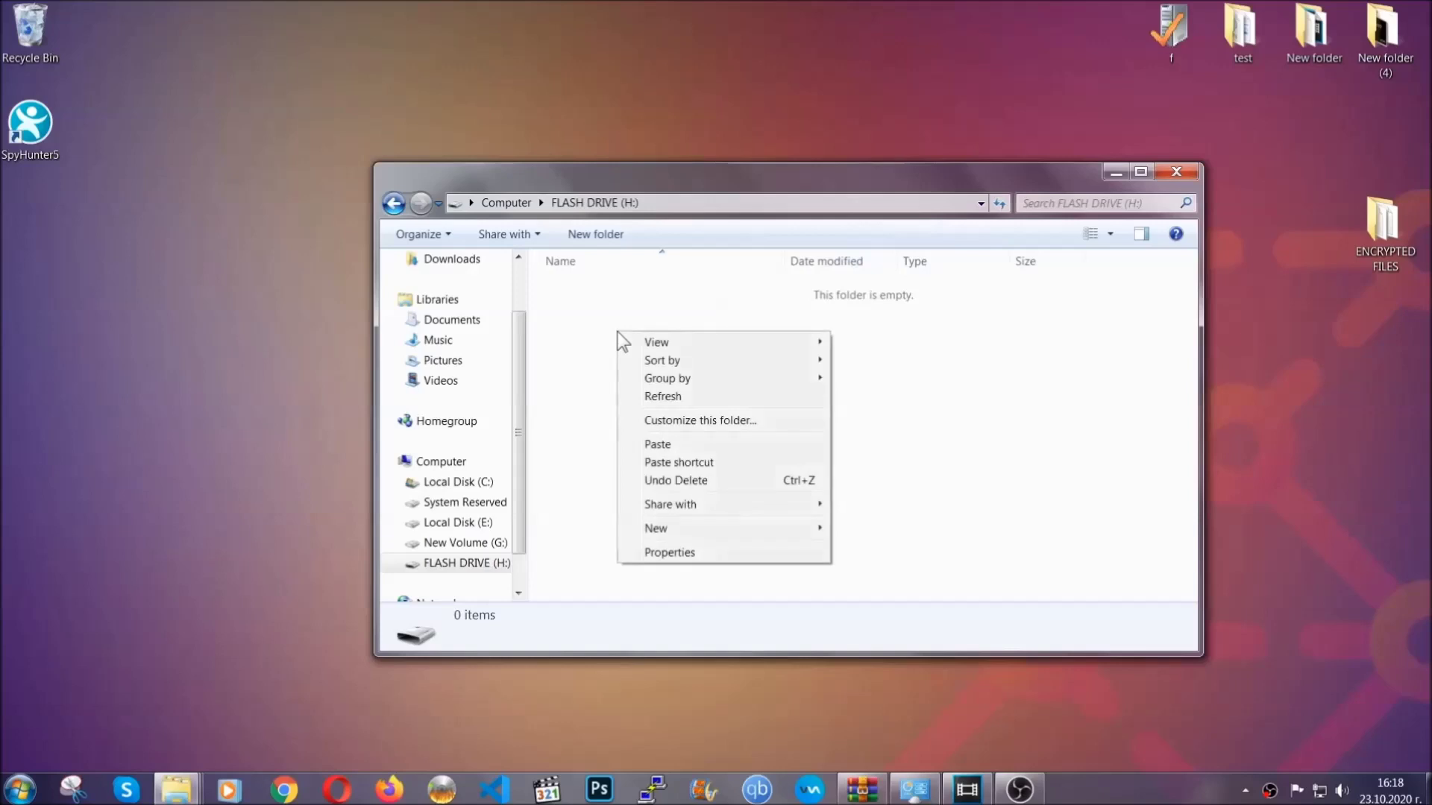
click(652, 445)
click(651, 446)
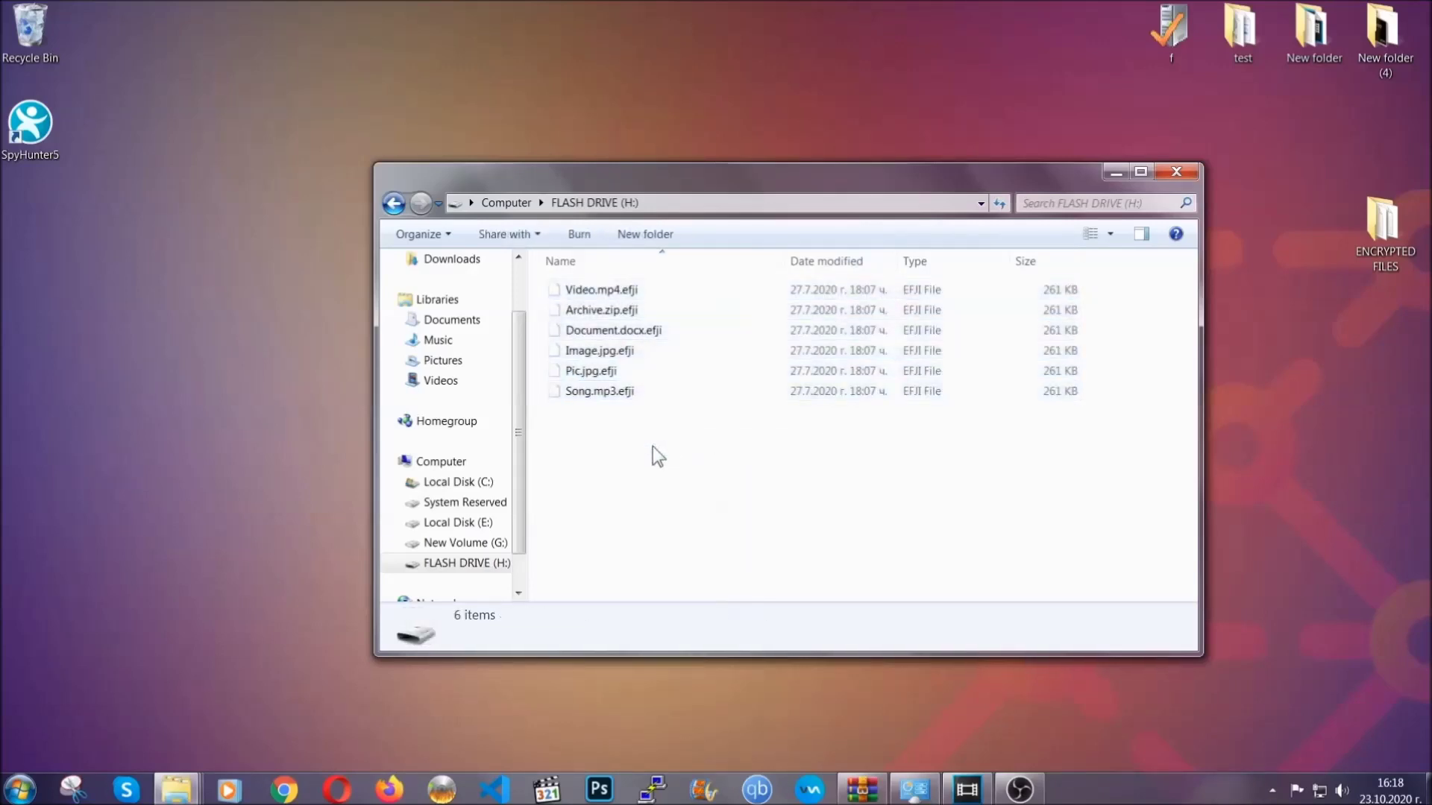
click(1177, 172)
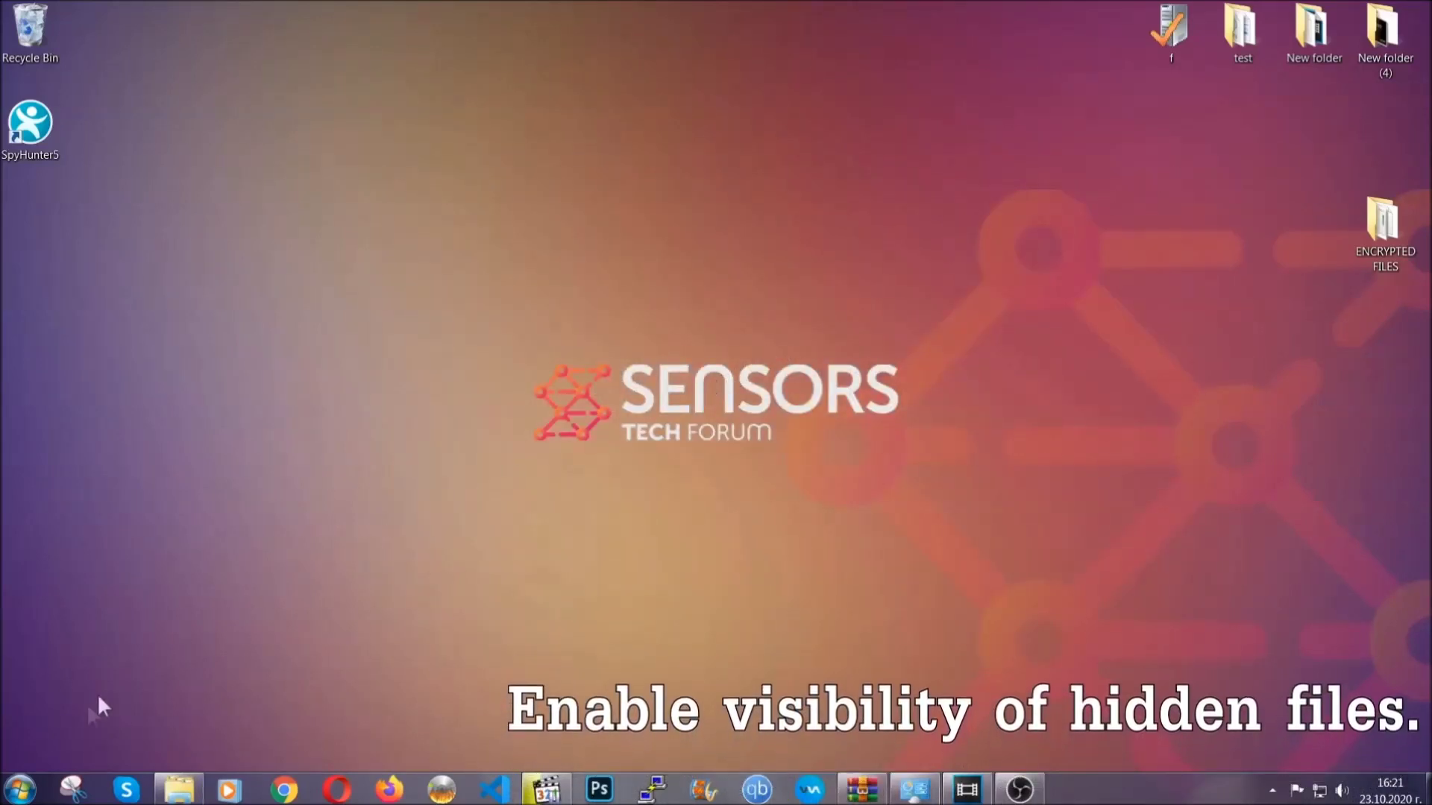
- Turn on 'Show hidden files, folders, and drives' in Folder Options, applying and closing it
click(20, 789)
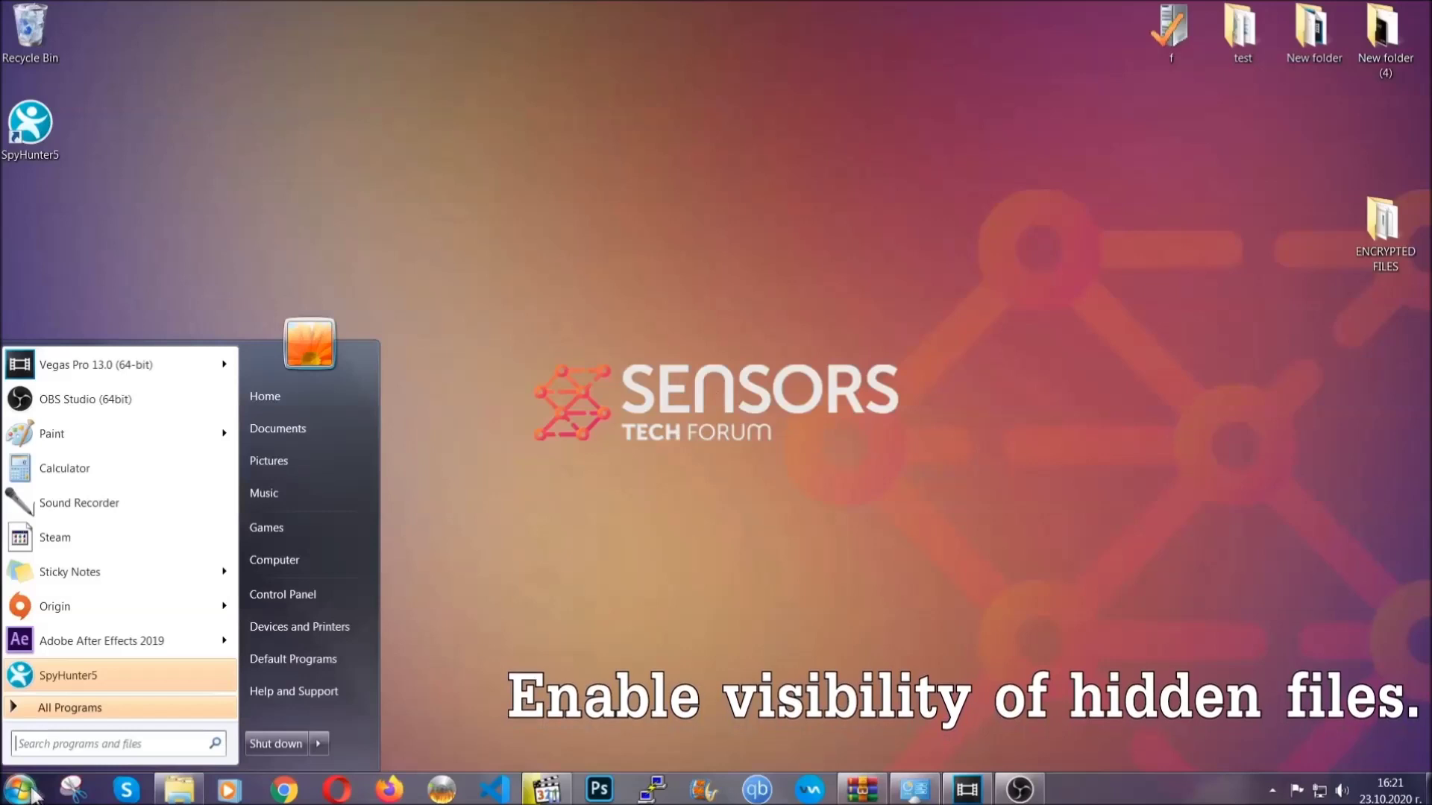
click(59, 742)
text(showh)
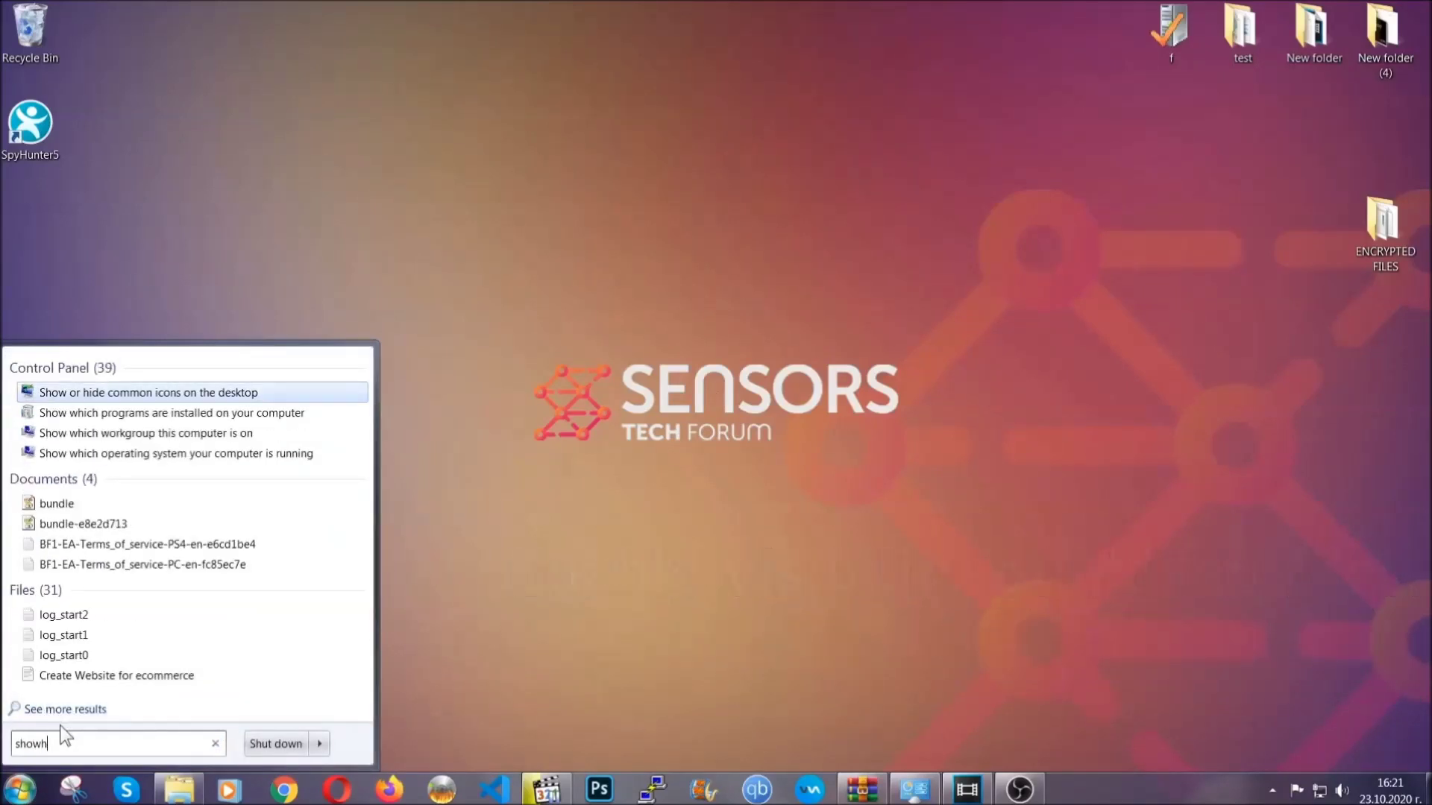
key(BackSpace)
text(hidden f)
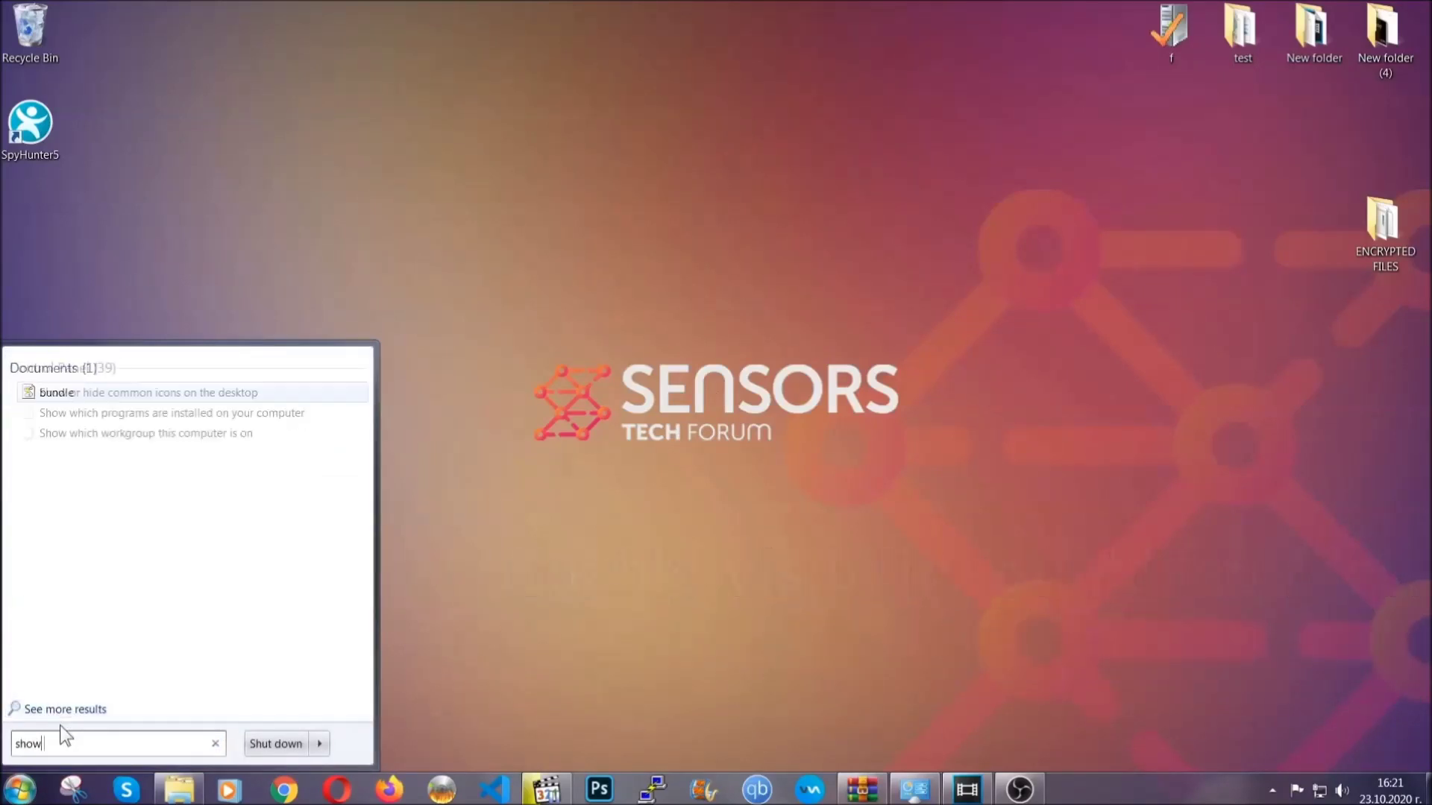
text(iles and folders)
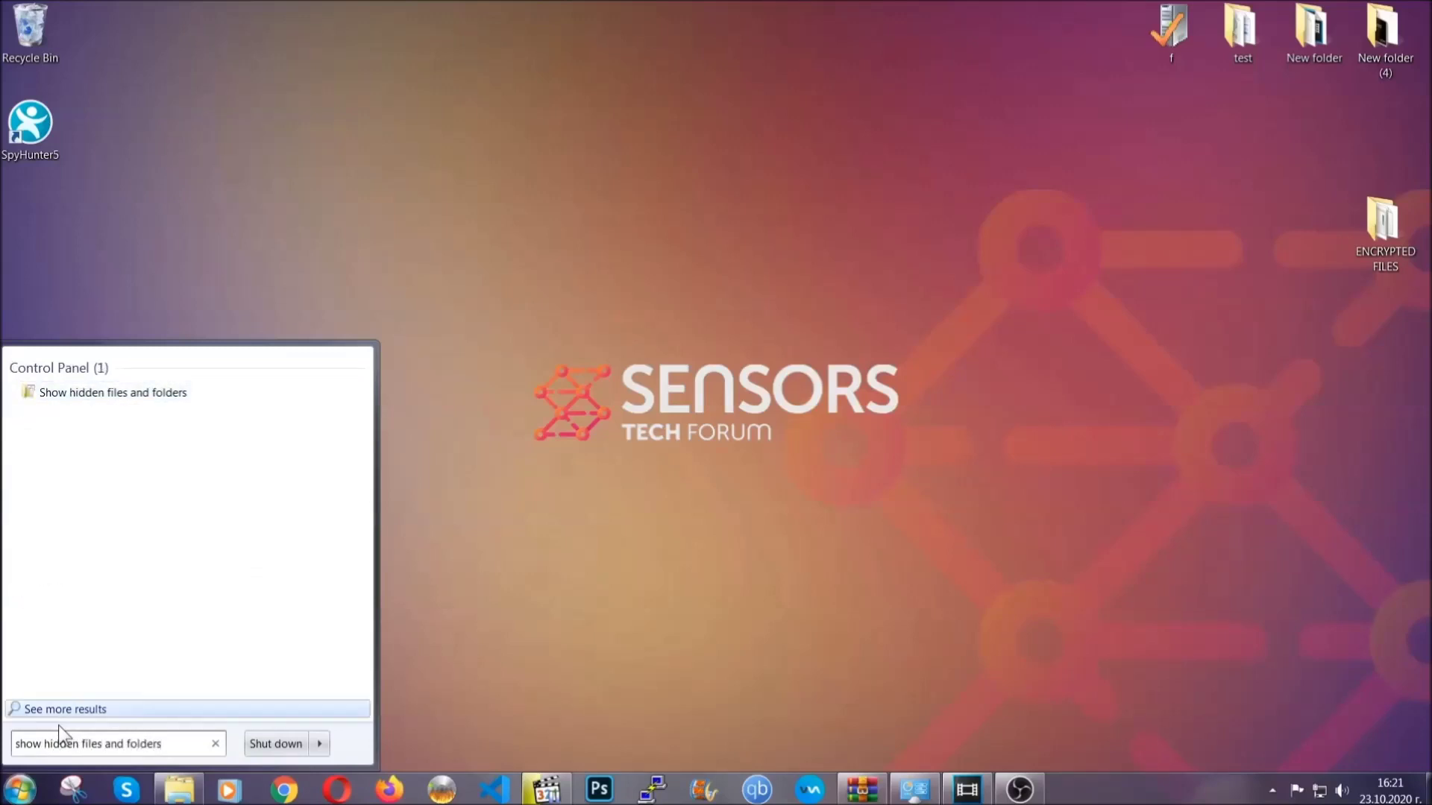
click(169, 395)
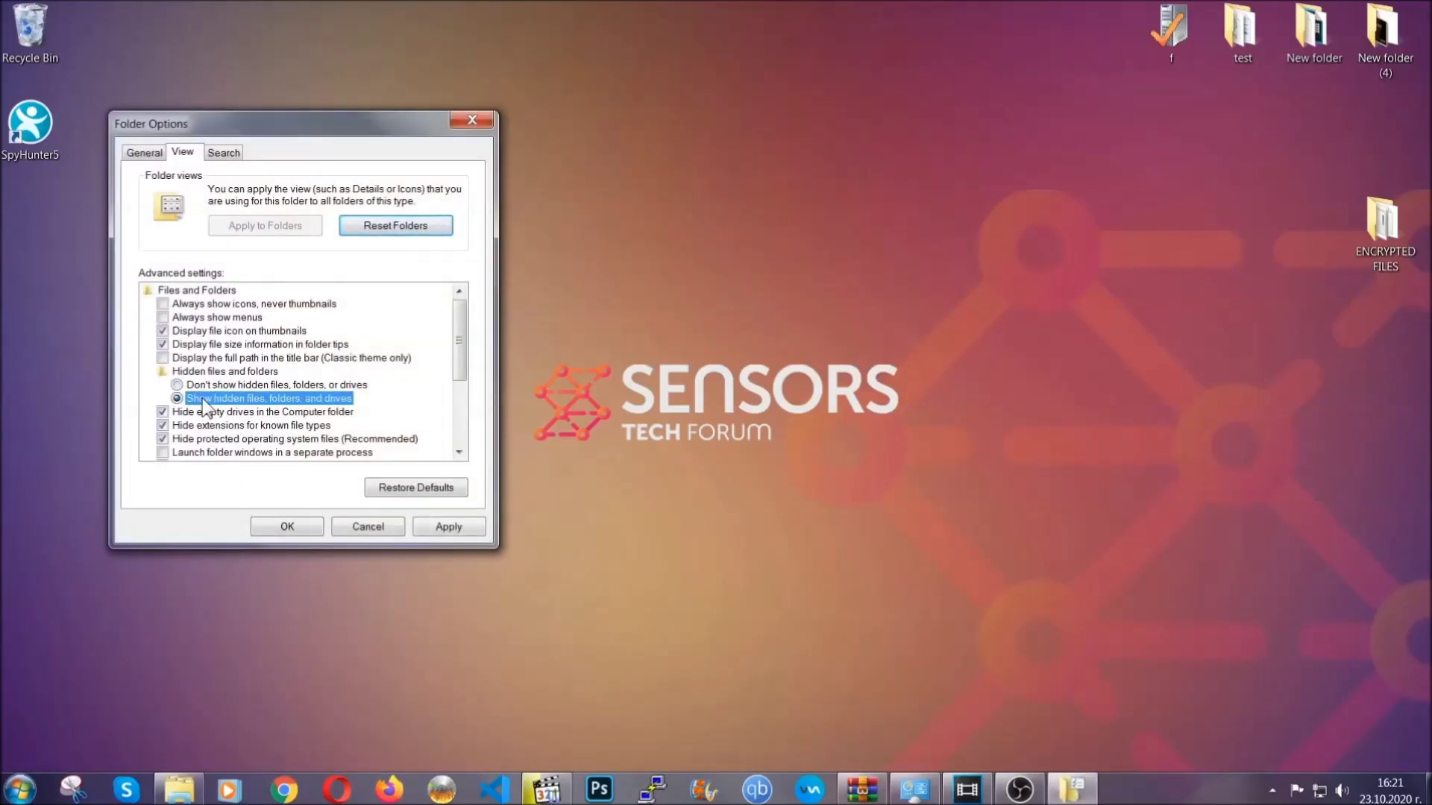
click(444, 528)
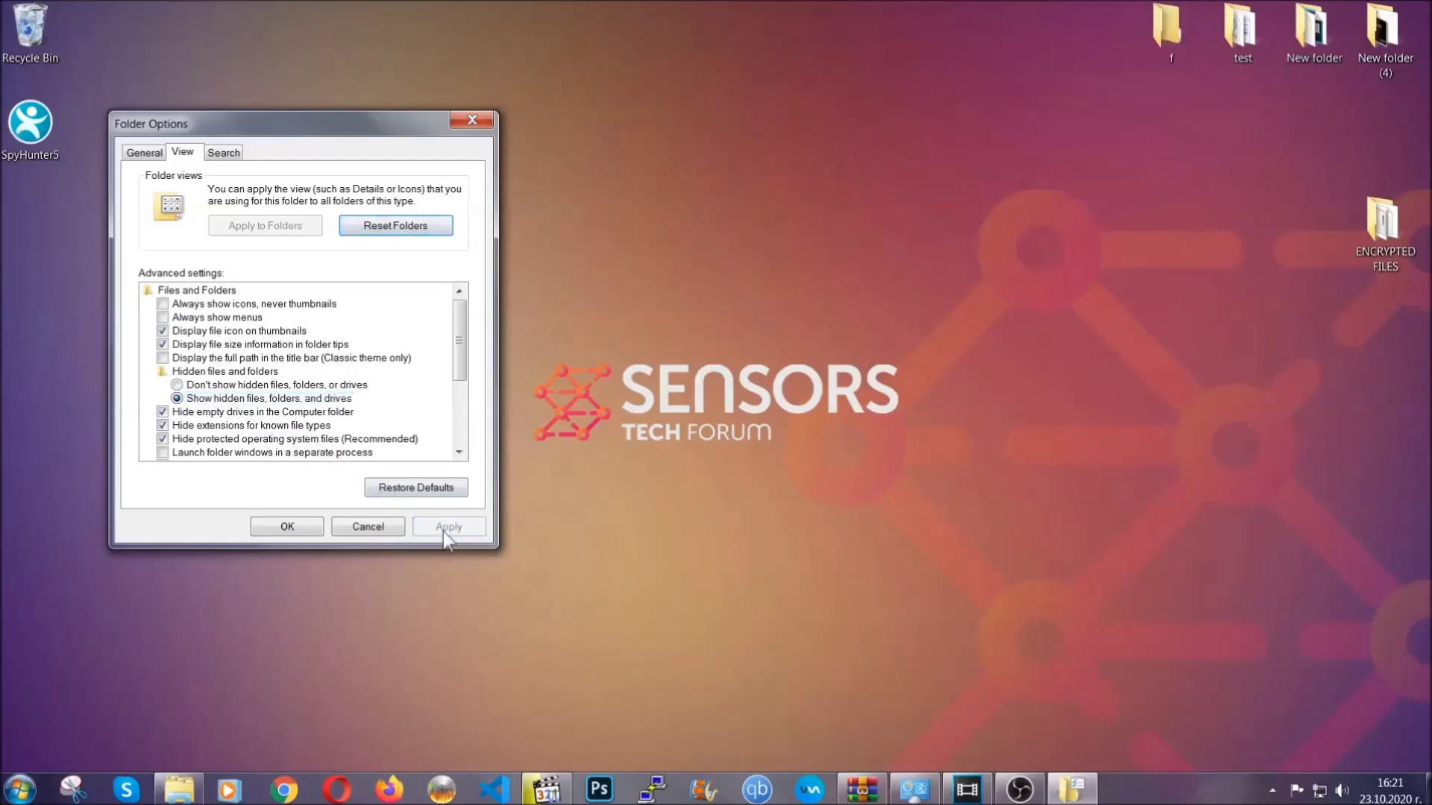
click(286, 527)
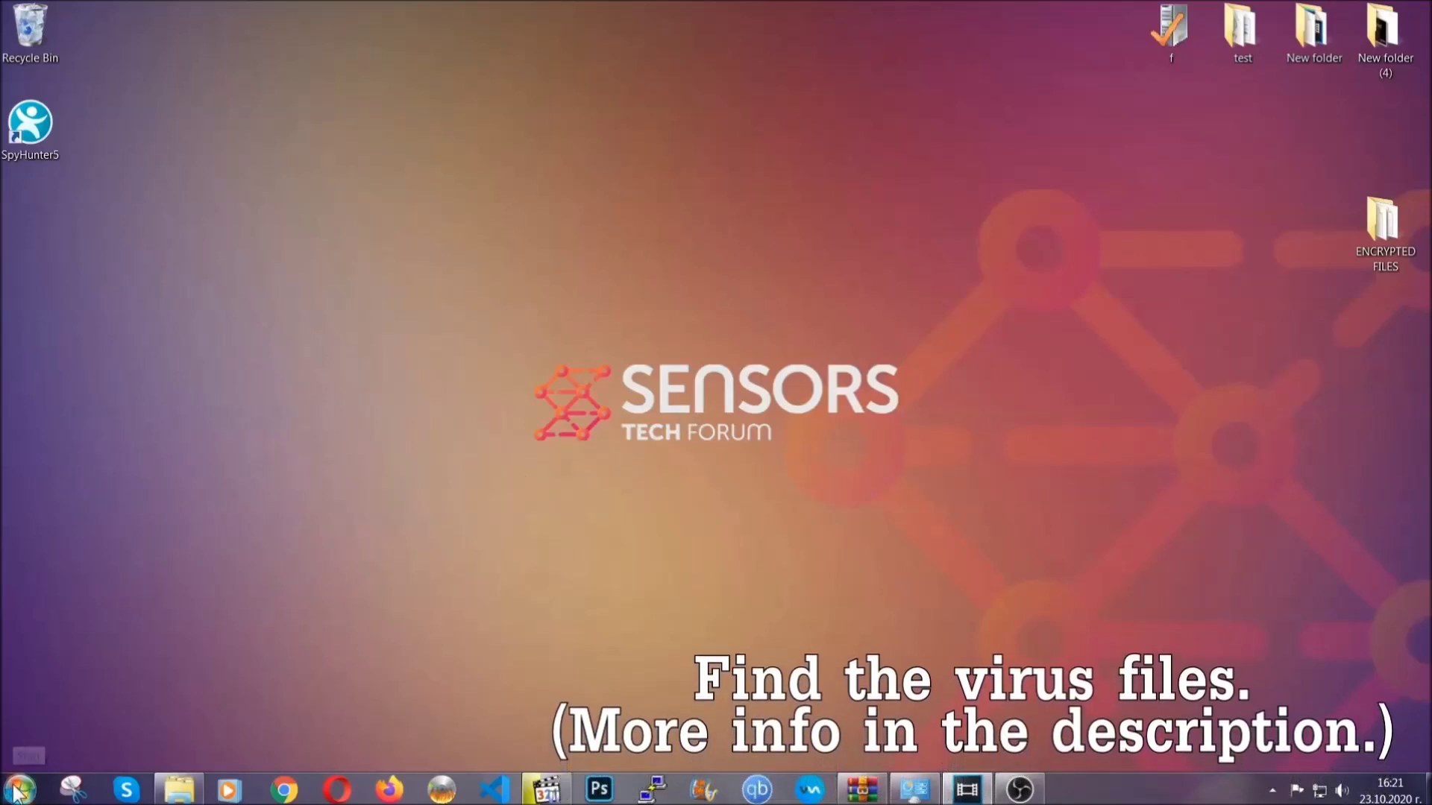
- Search the whole computer for 'fileextension:exe Example Vir'
key(super)
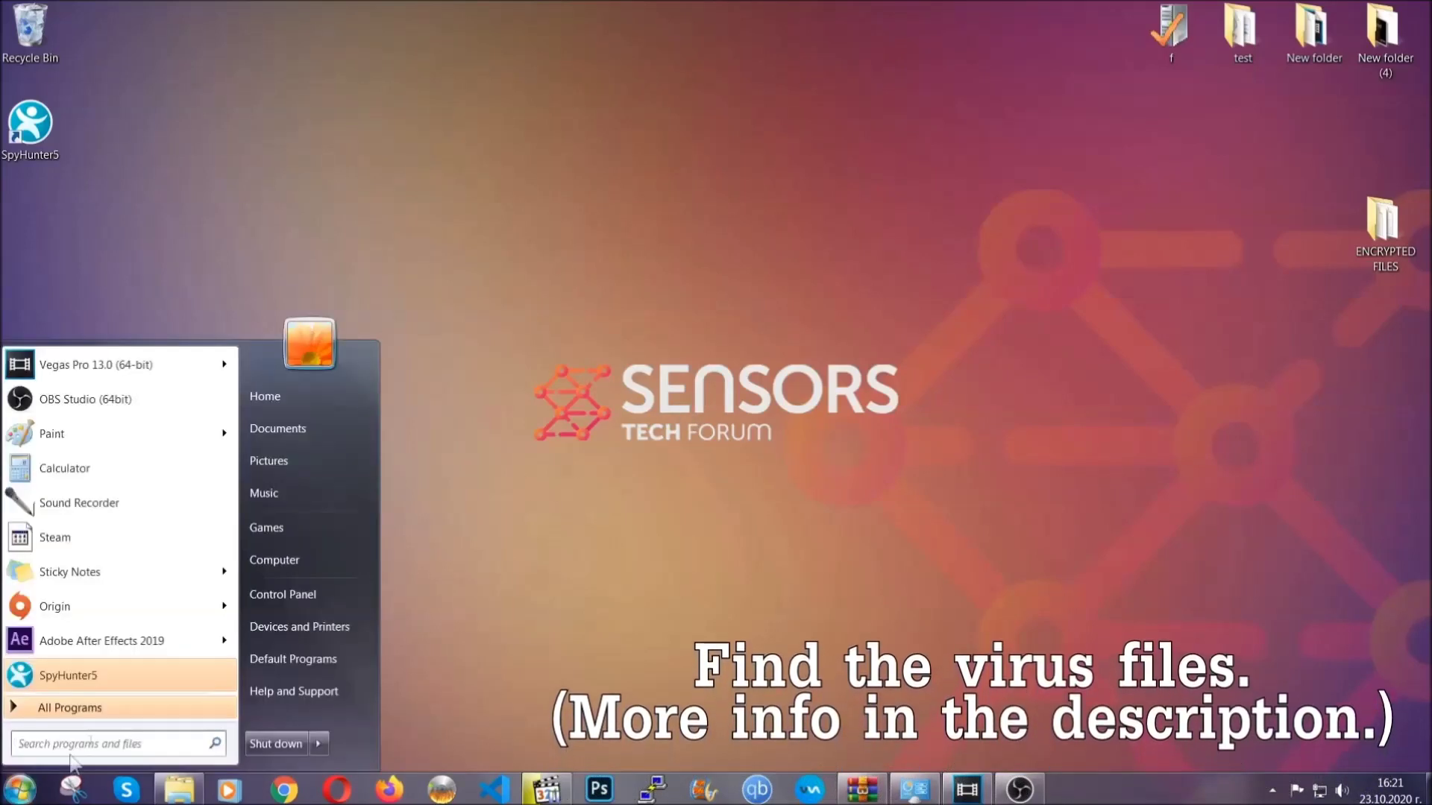
click(294, 557)
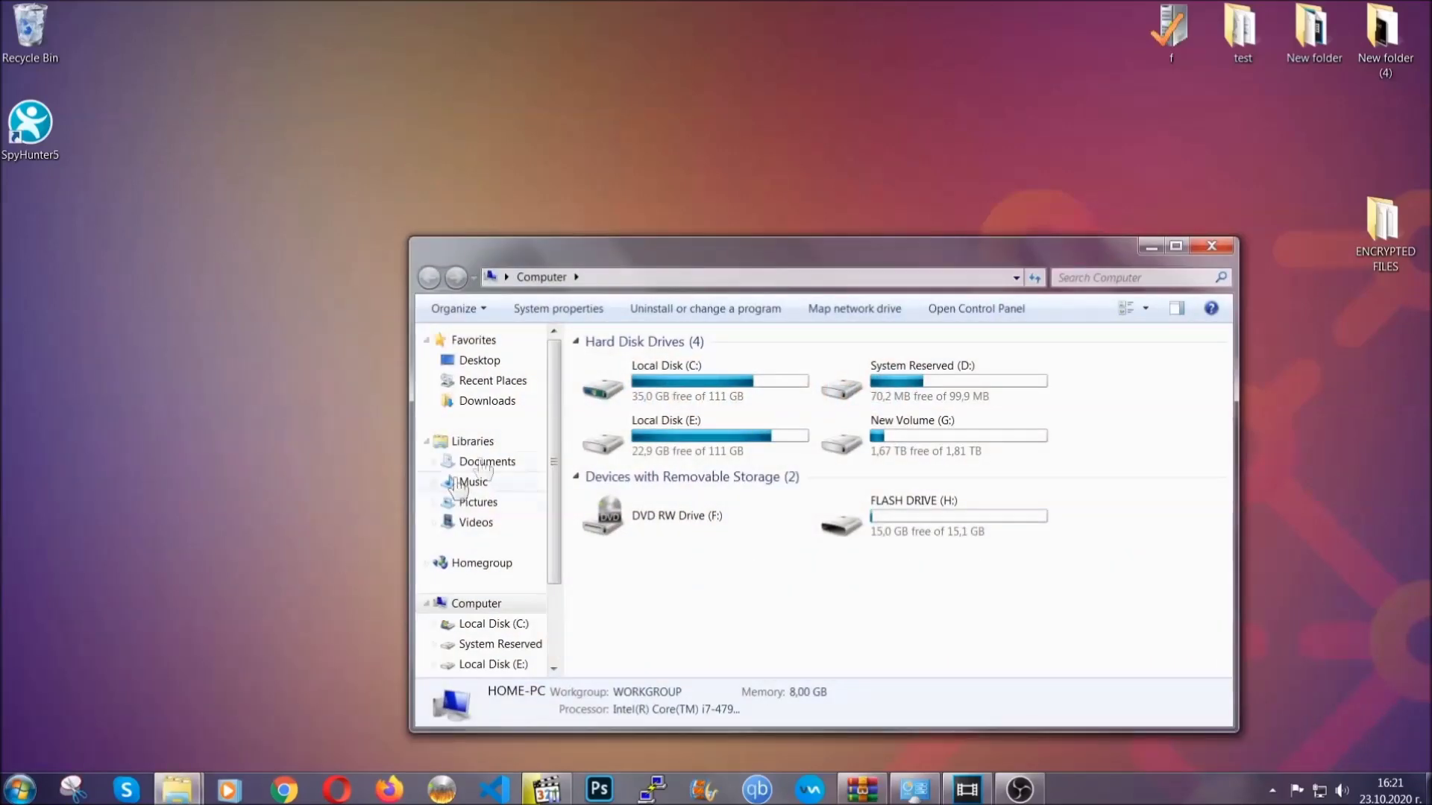
drag(778, 263, 683, 199)
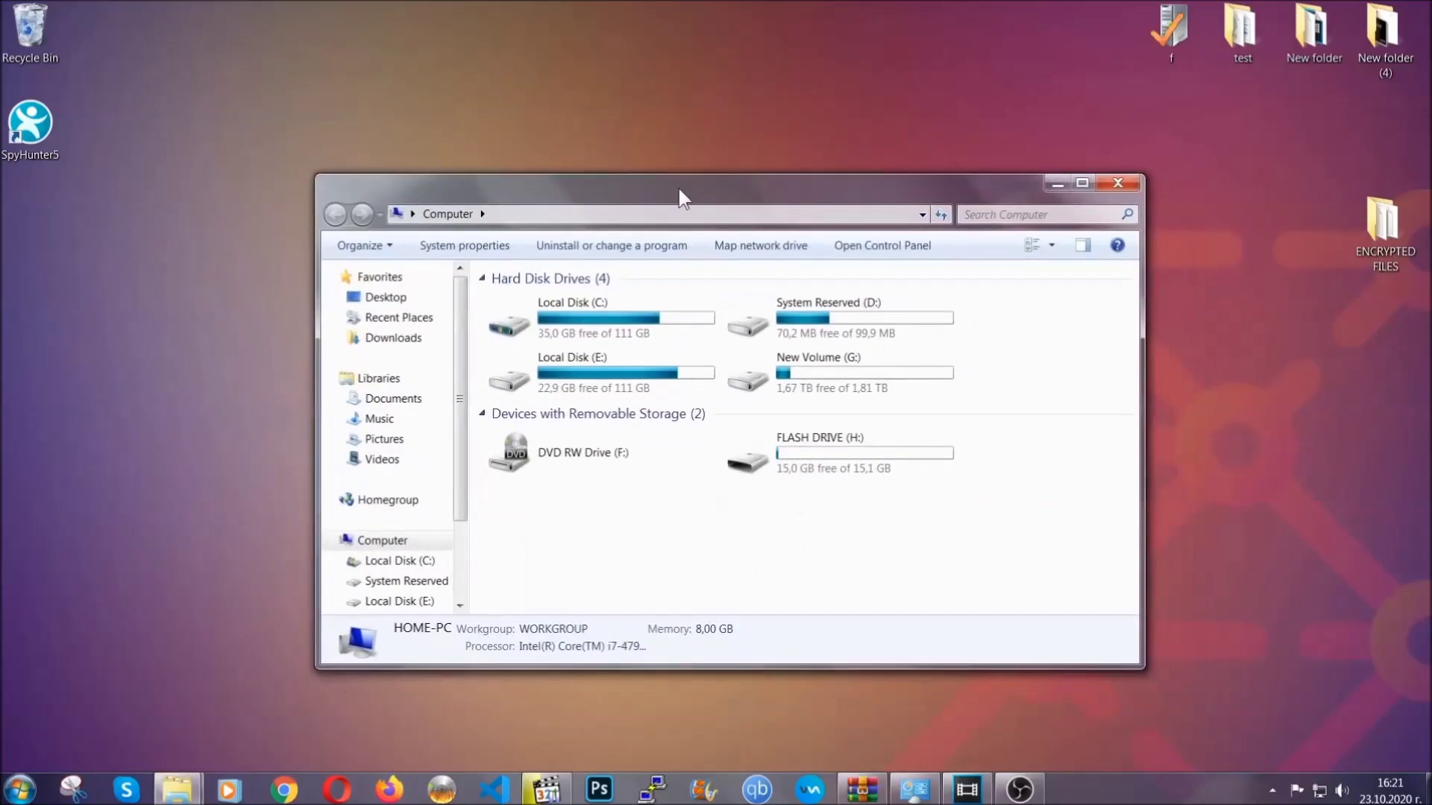
click(972, 215)
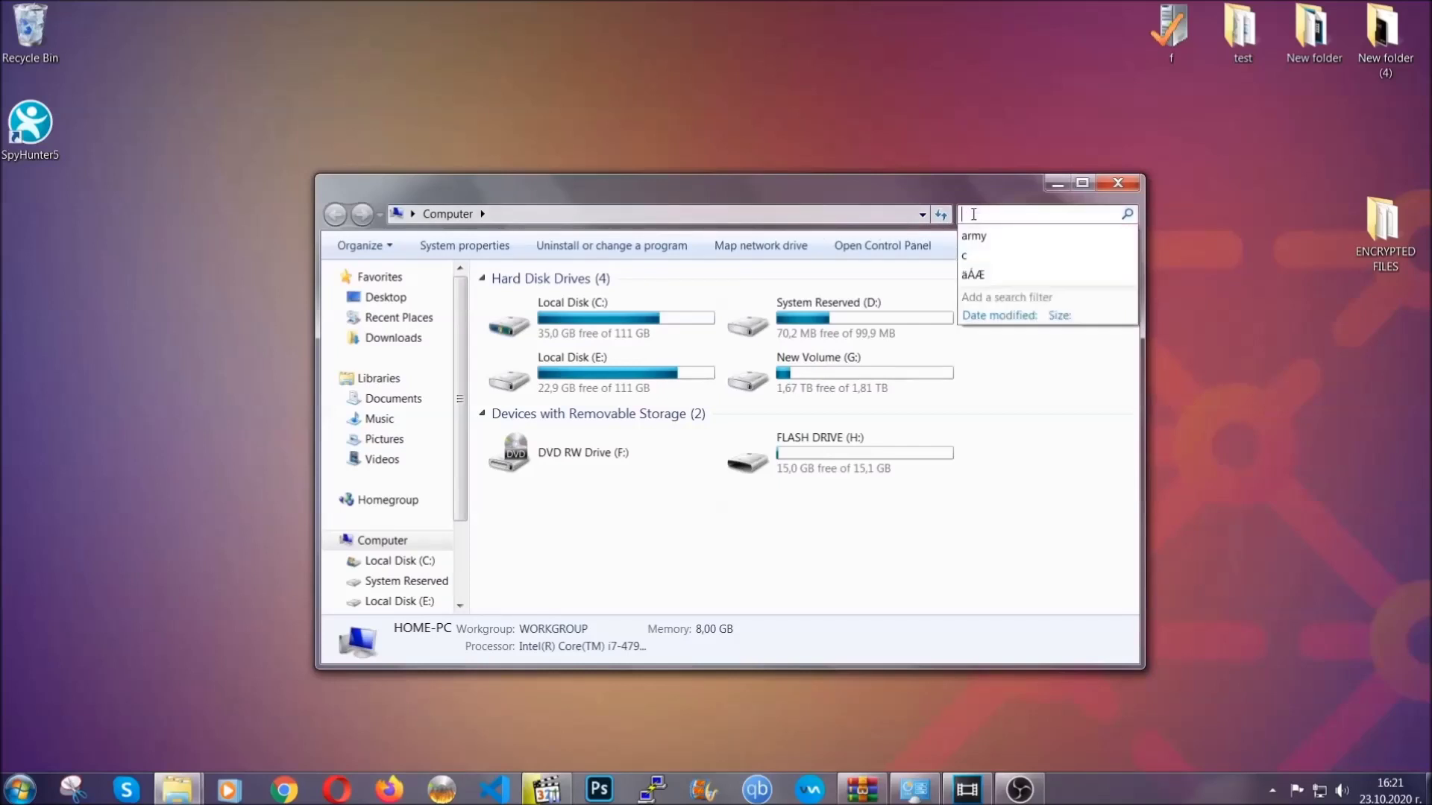
text(file)
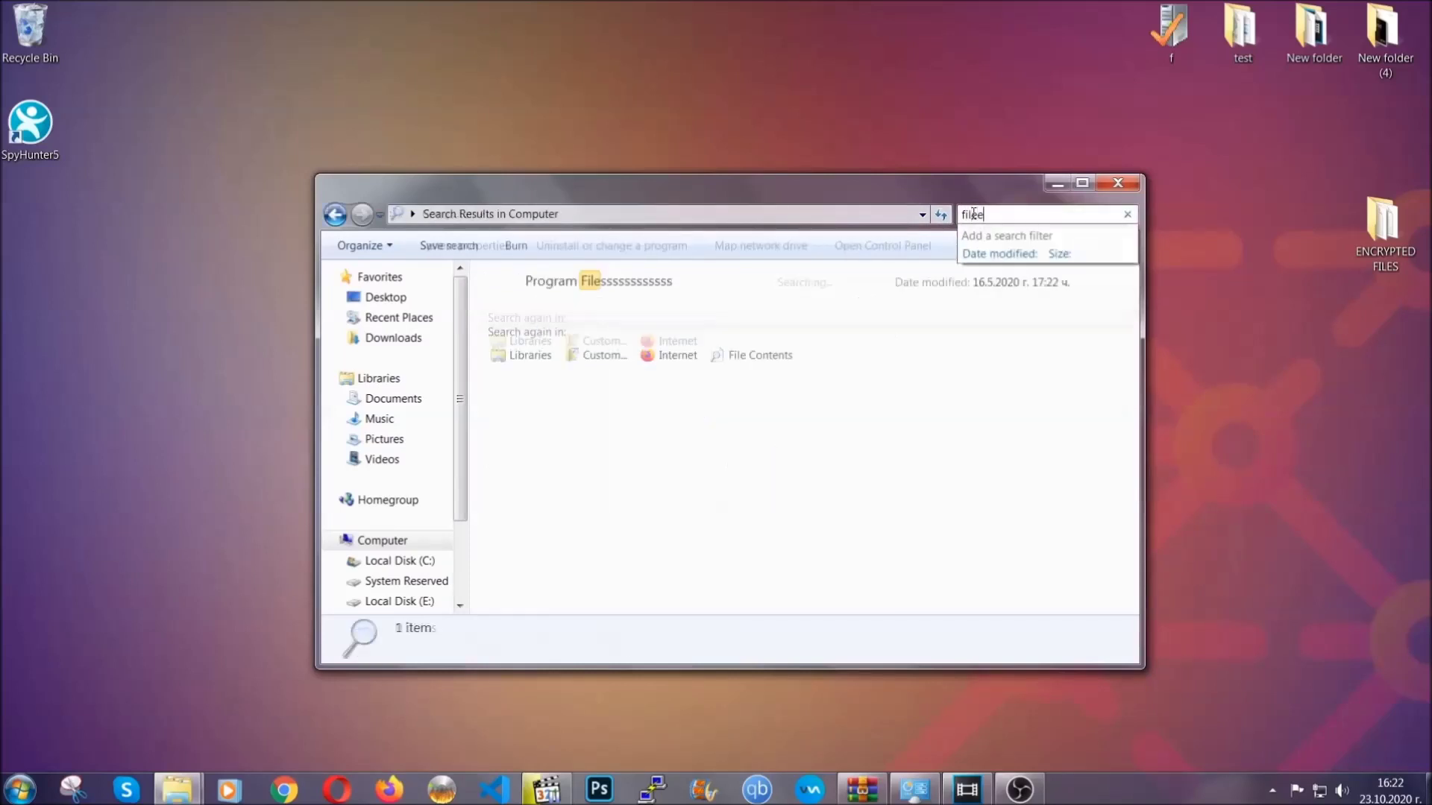
text(extension:exe )
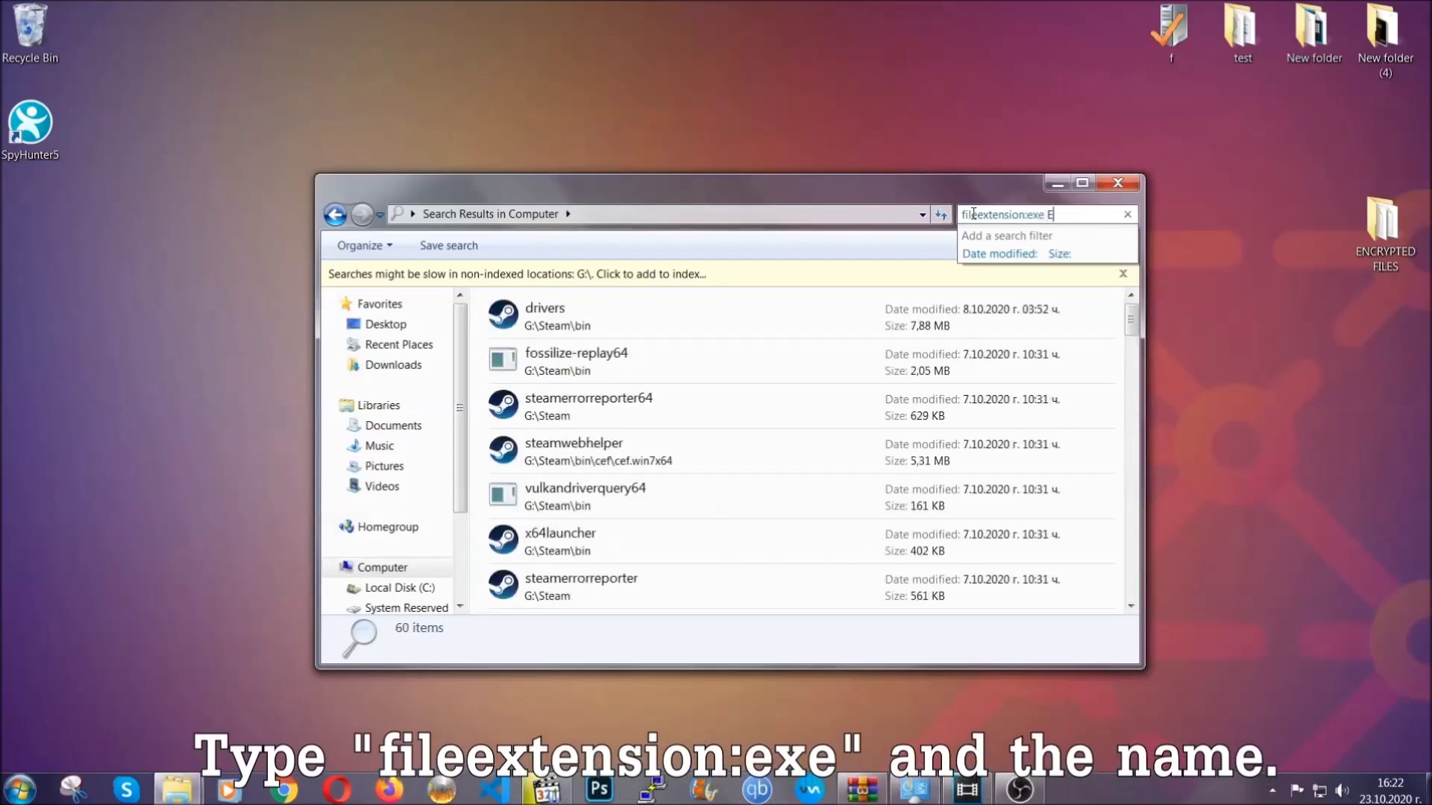
text(Example Virus Name)
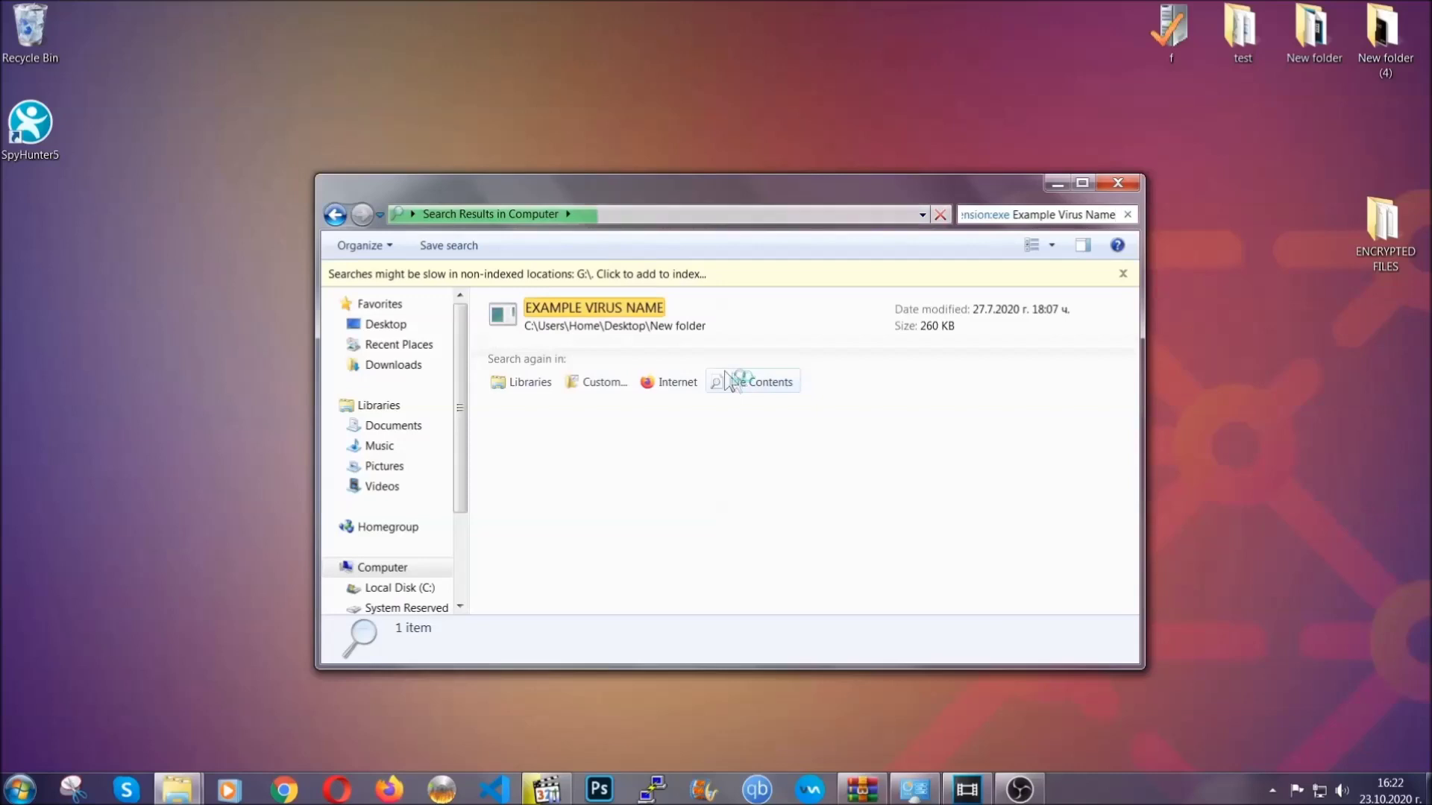
- Delete the EXAMPLE VIRUS NAME file to the Recycle Bin and close the window
click(627, 306)
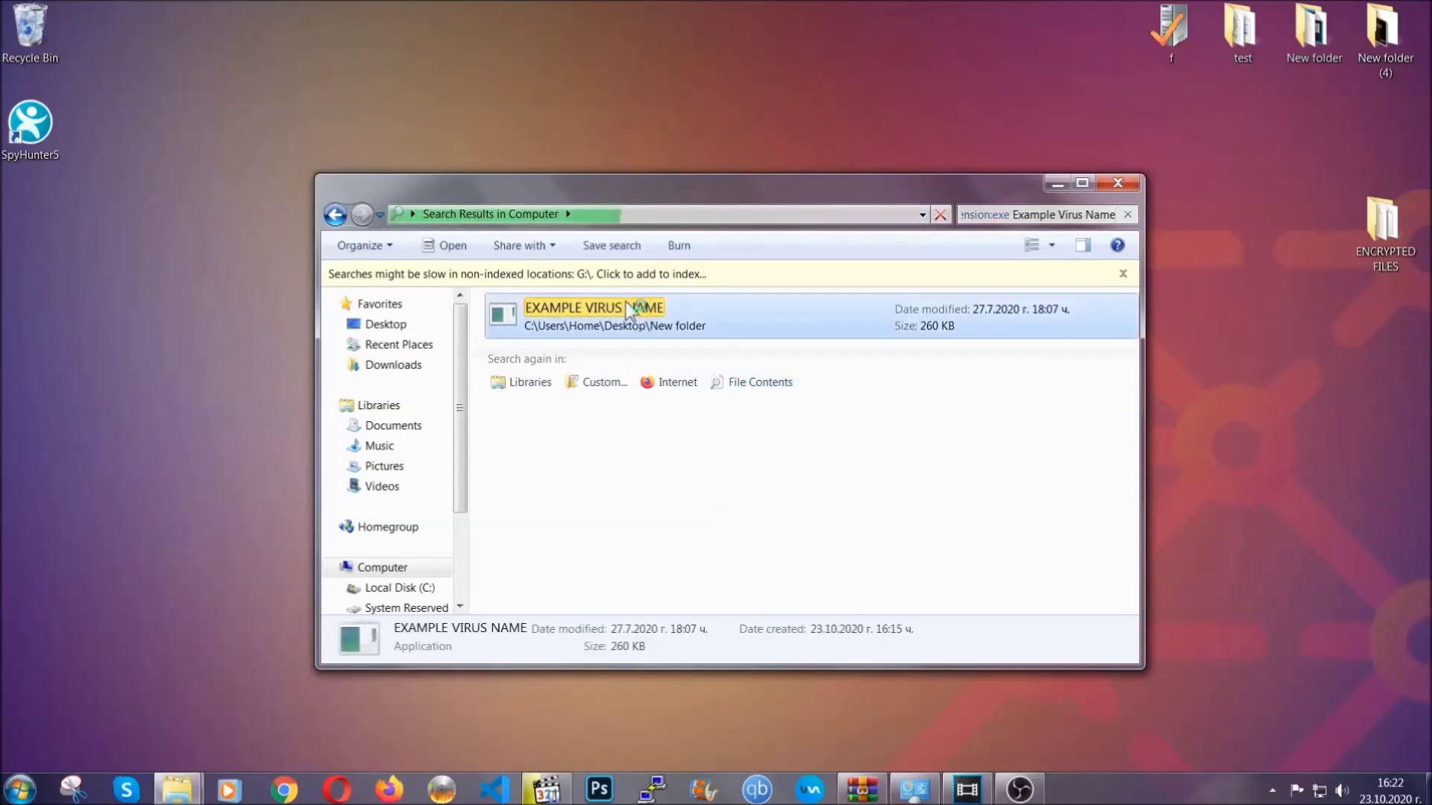
right_click(630, 313)
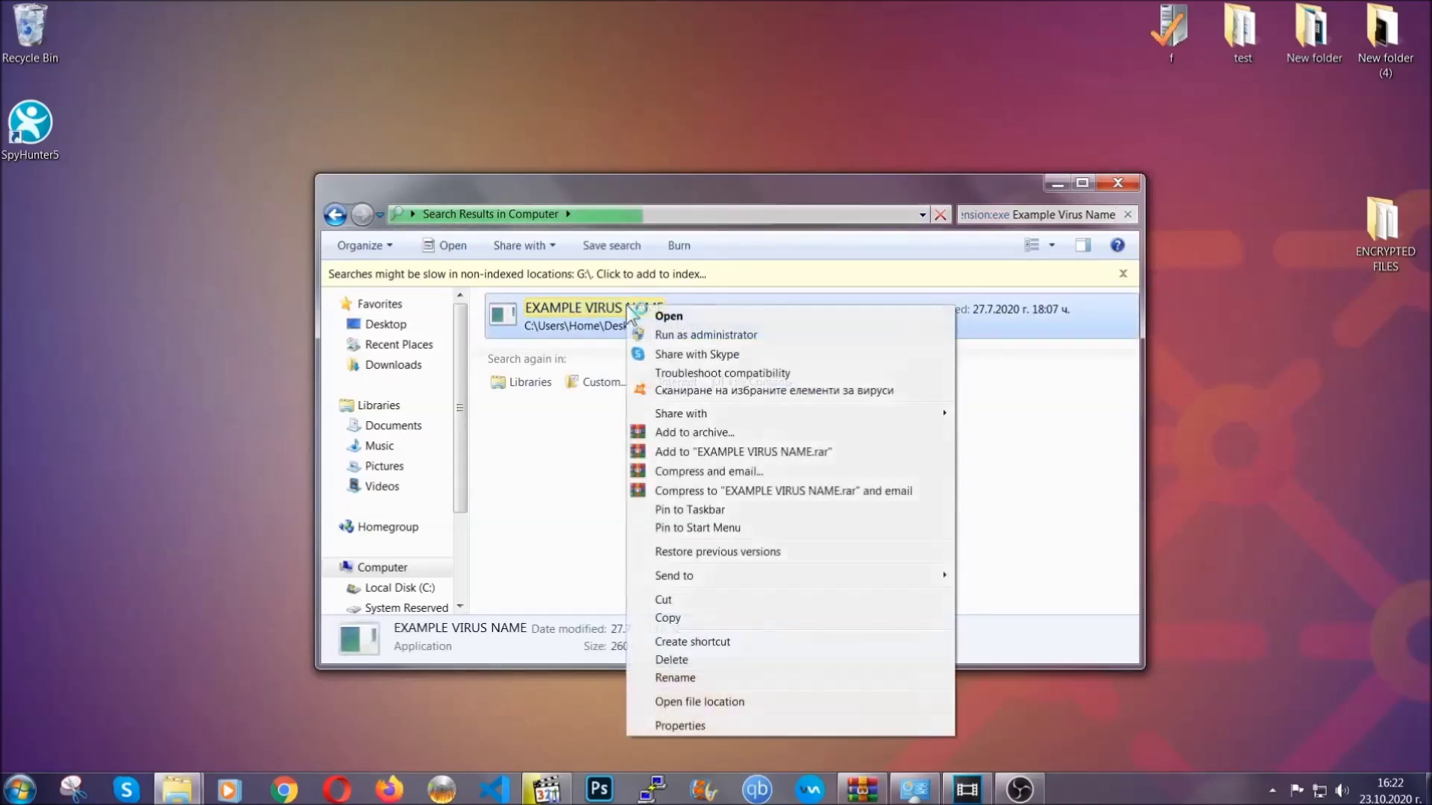
click(691, 660)
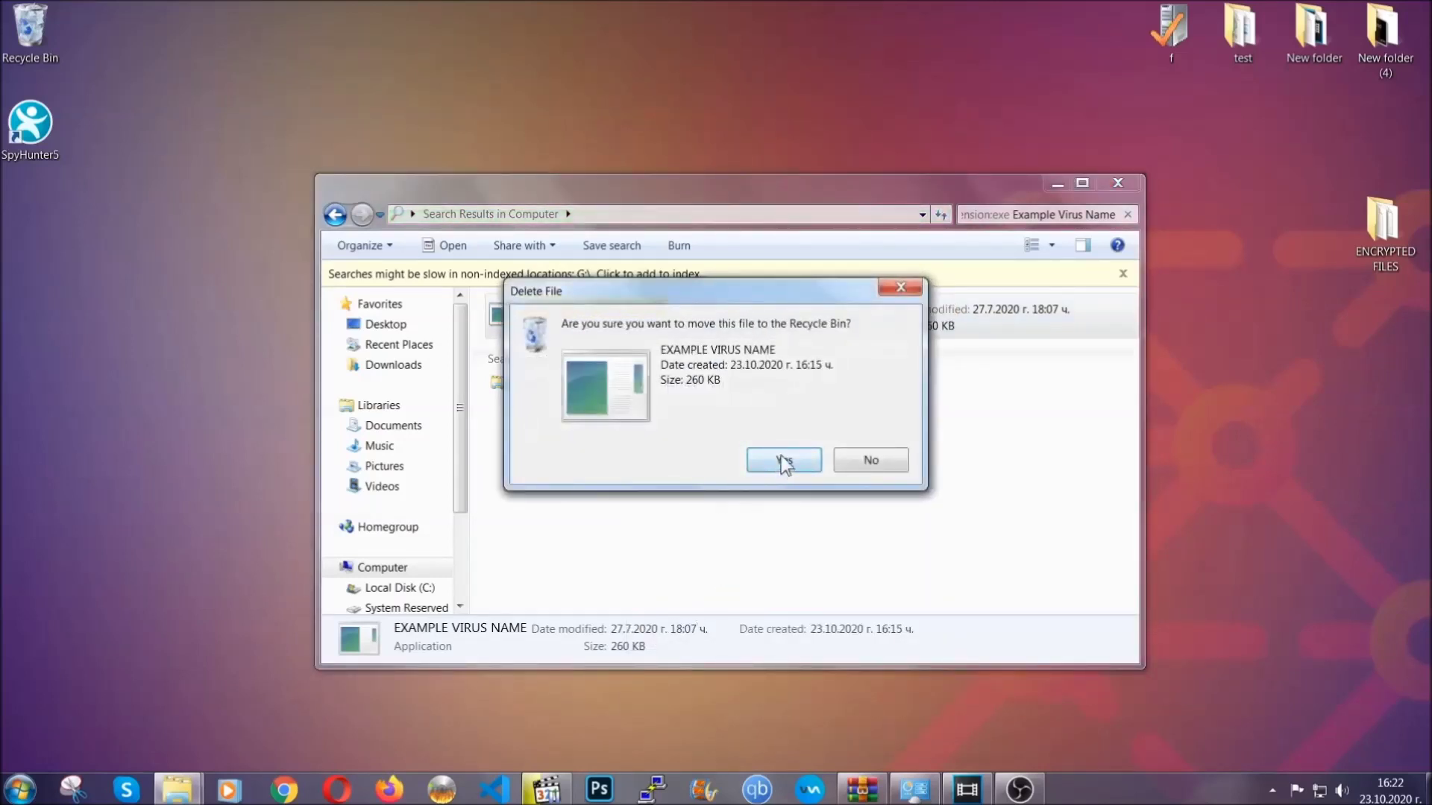
click(783, 461)
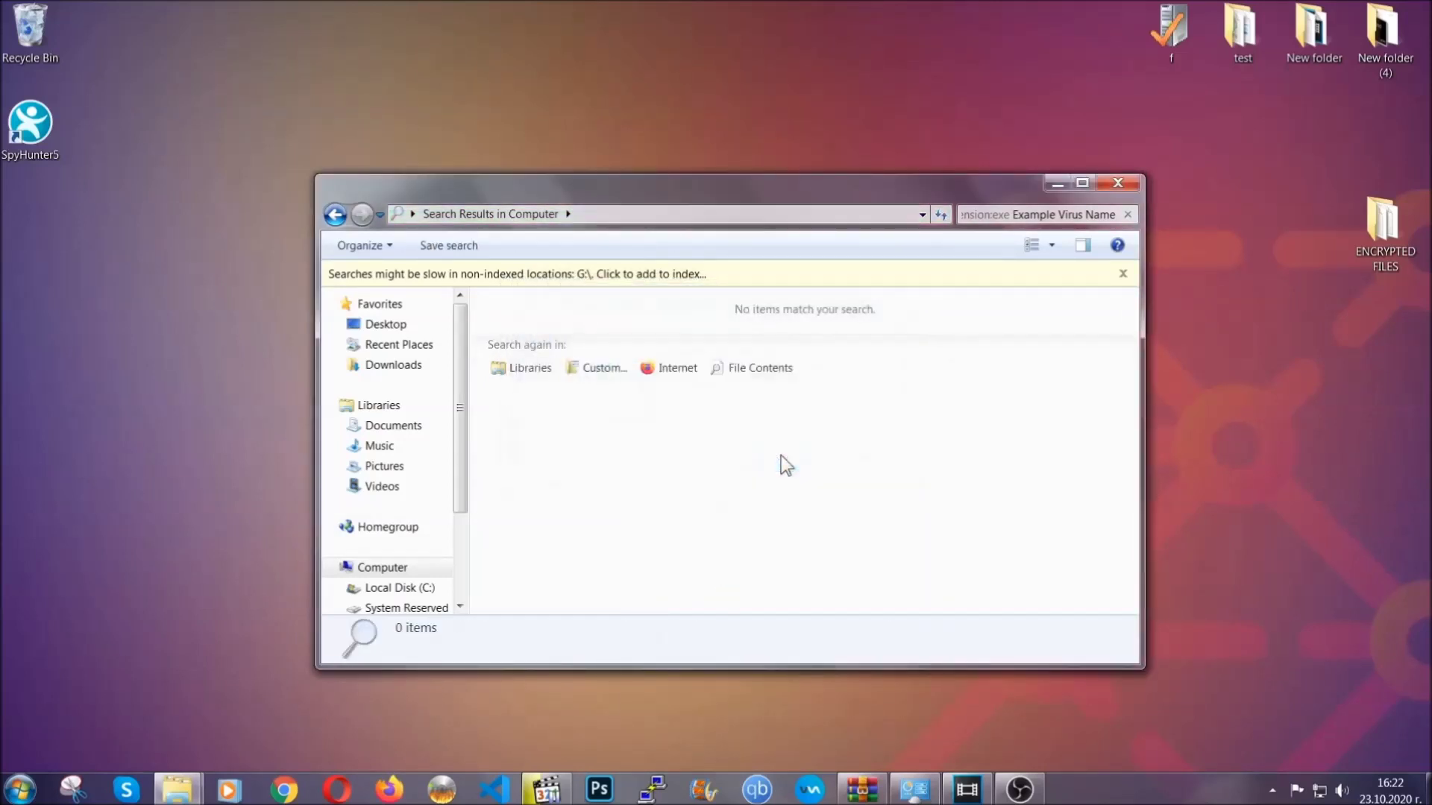
click(1119, 184)
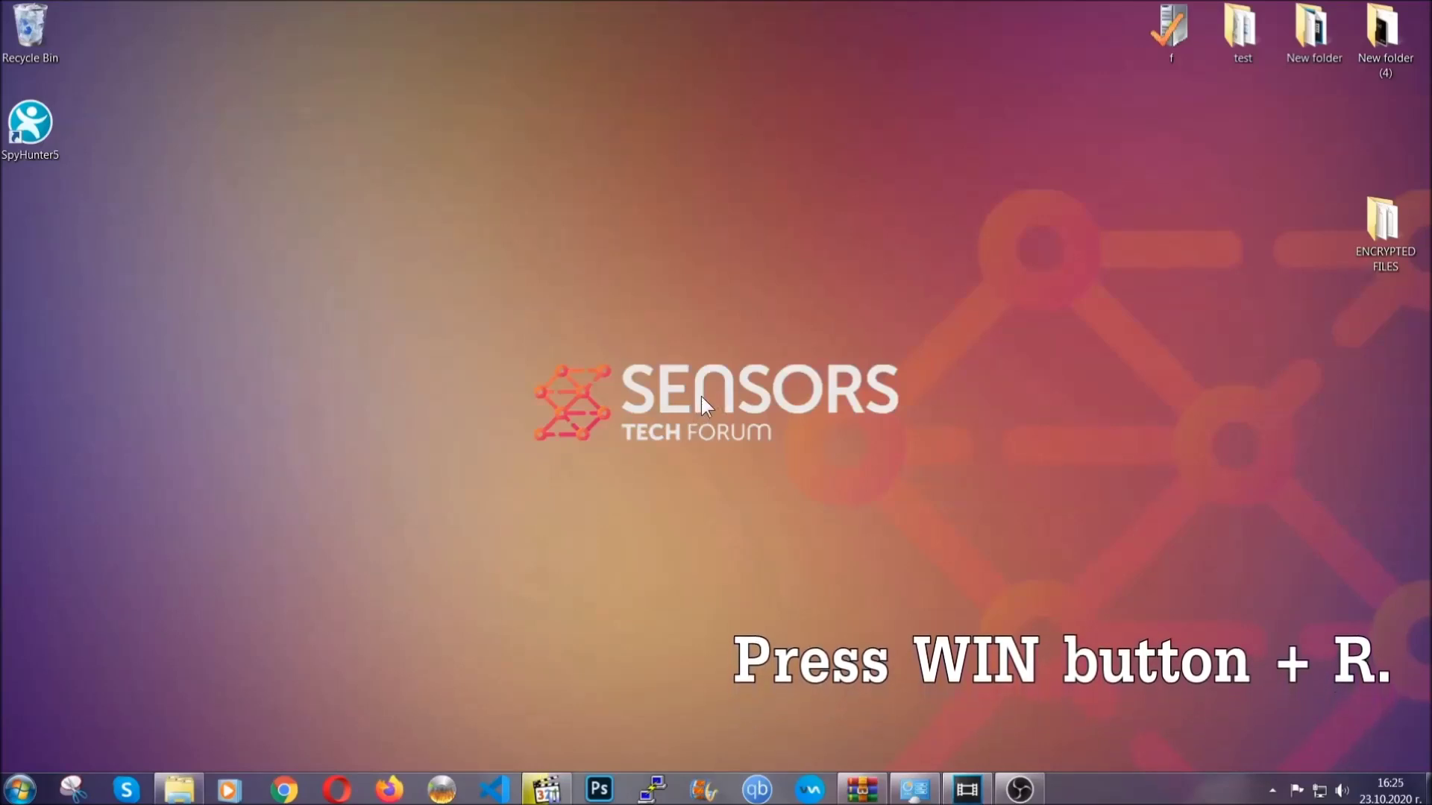
- Replace 'cmd' with REGEDIT in the Run dialog to launch Registry Editor
key(super+r)
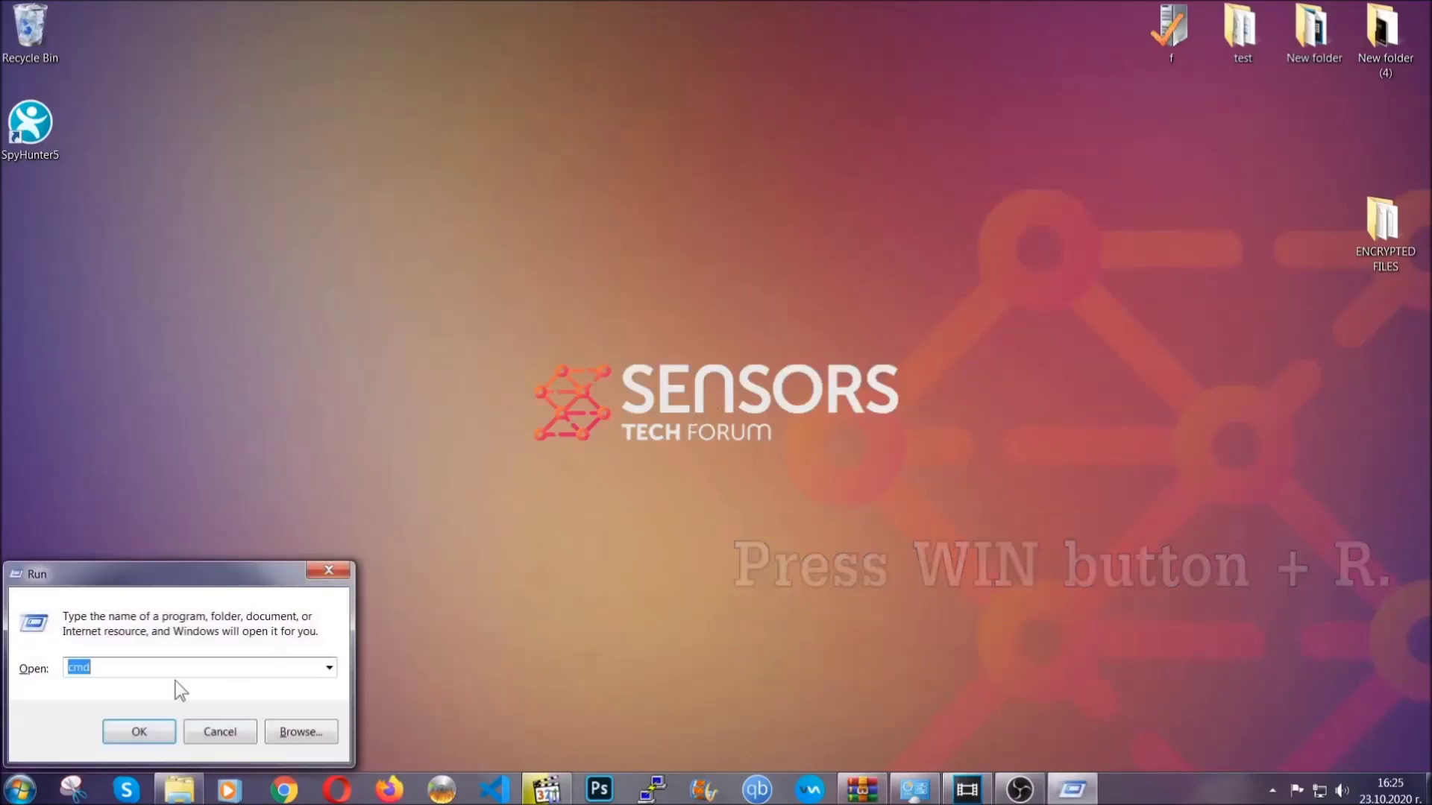
click(150, 673)
double_click(135, 678)
text(REGEDIT)
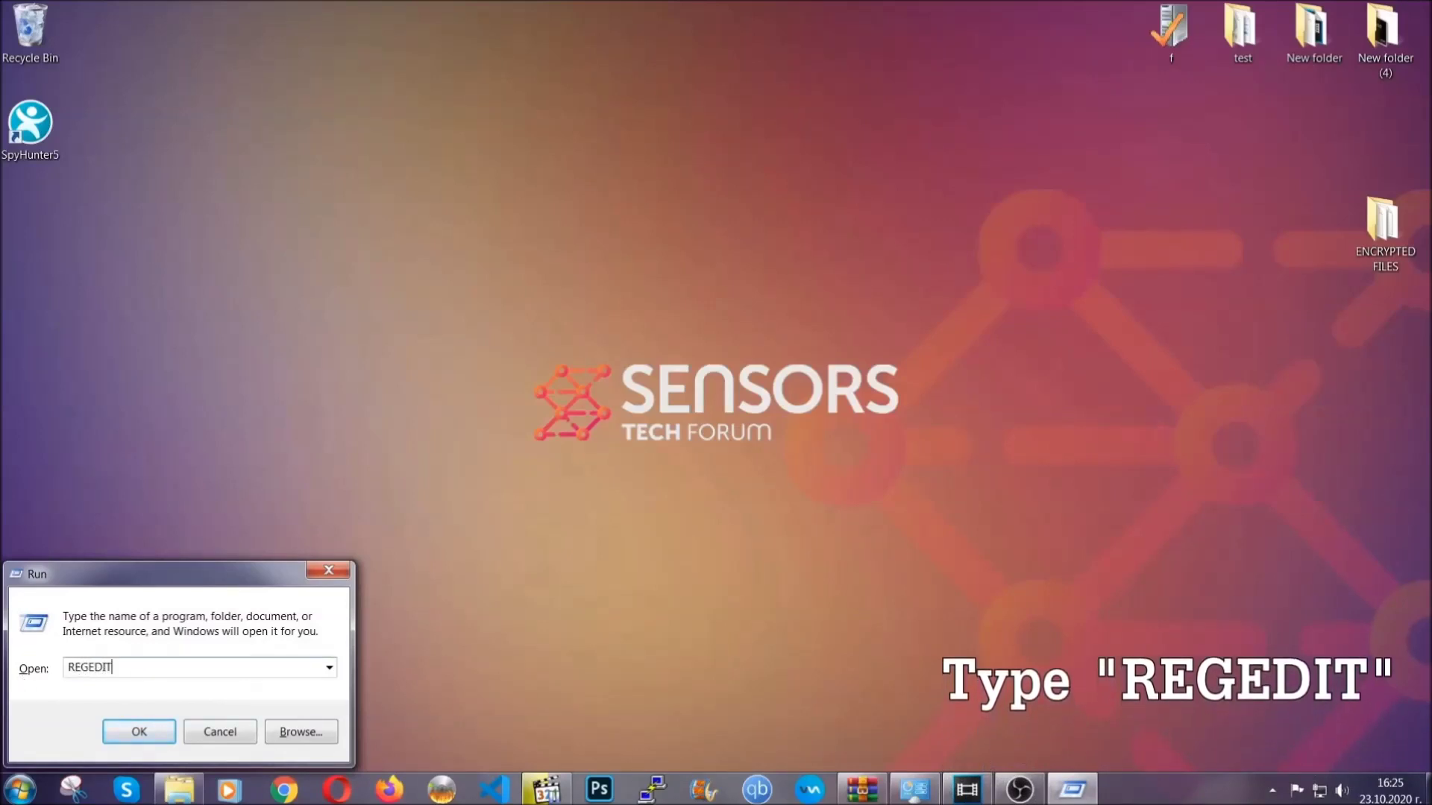
click(108, 732)
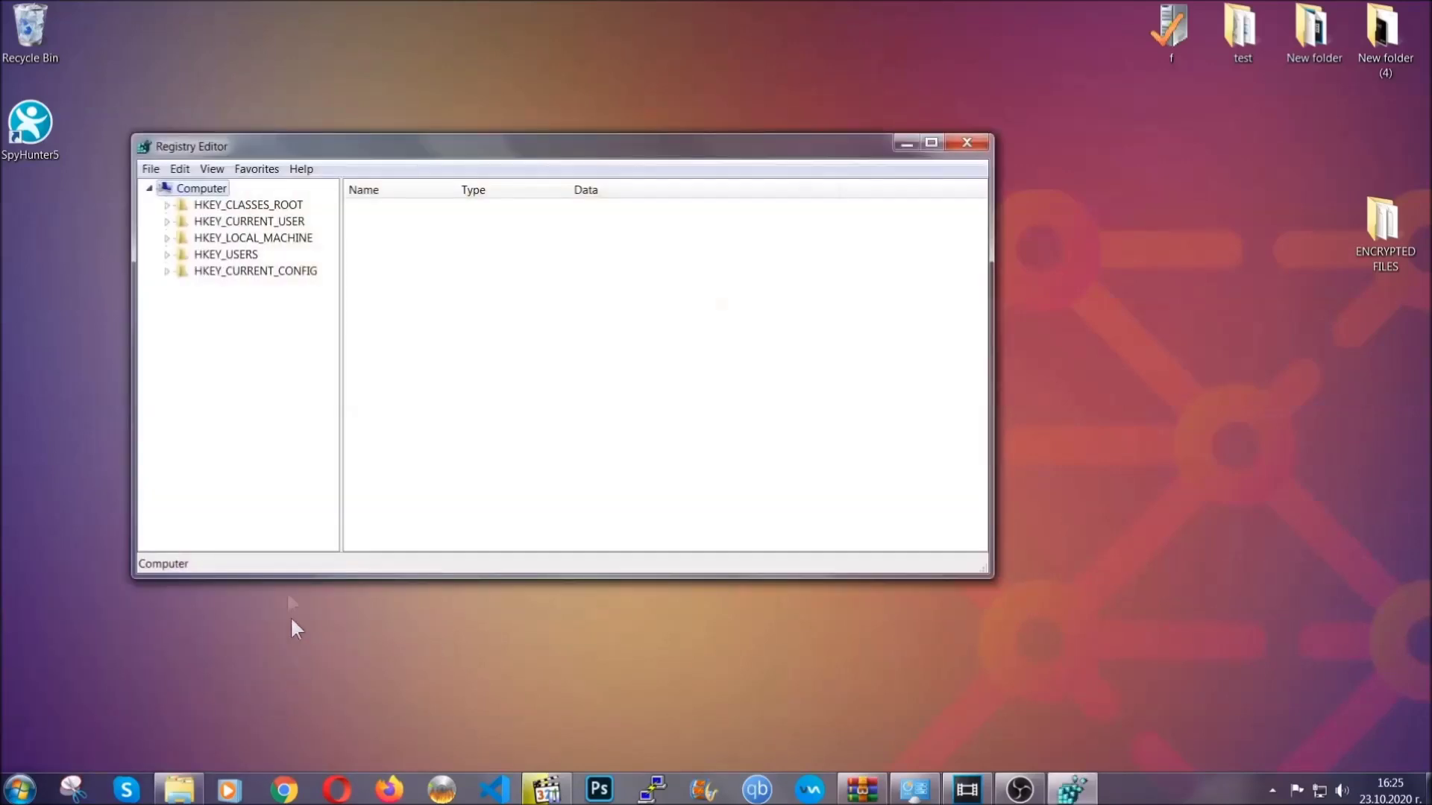
- Export the entire registry as BACKUP.reg to the Desktop
click(151, 170)
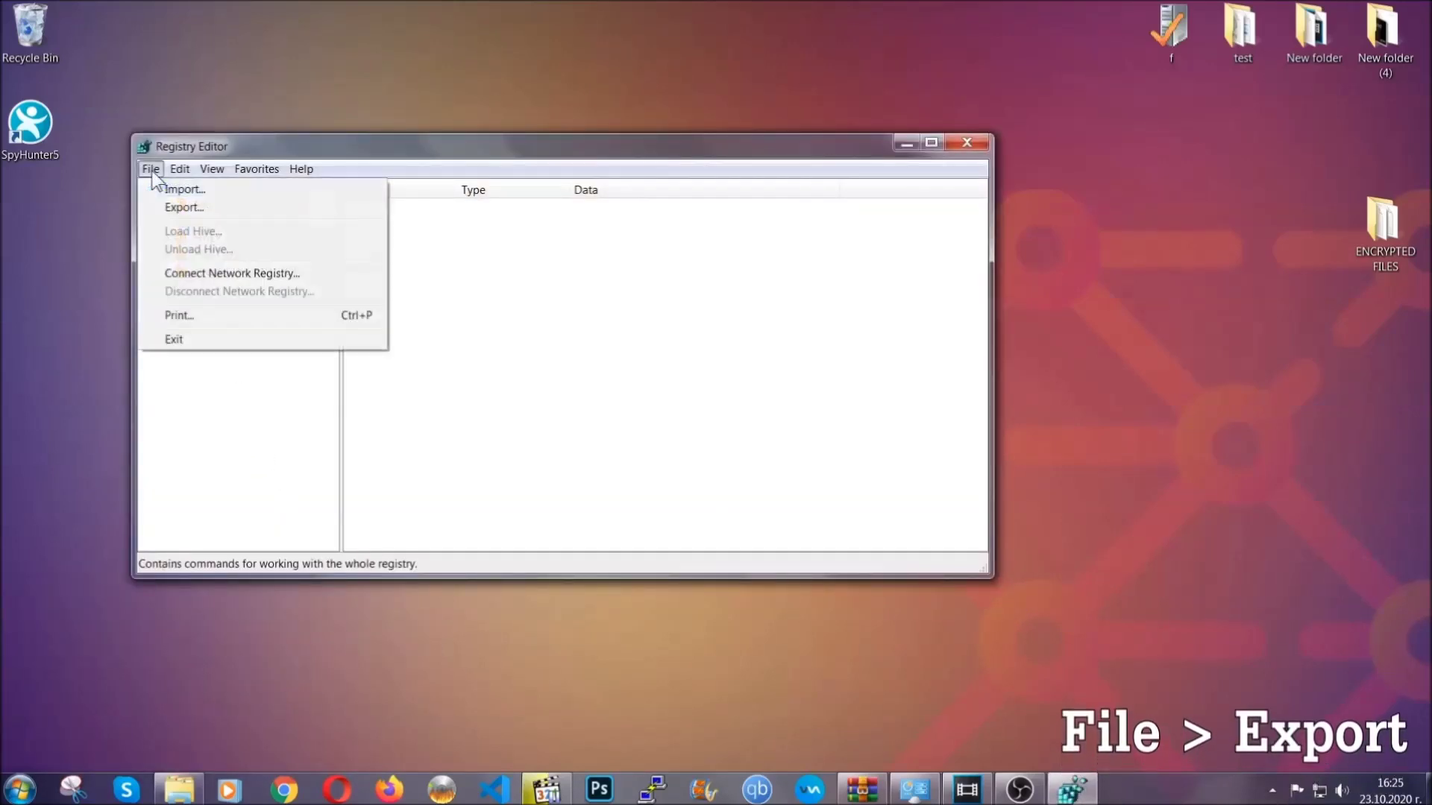
click(186, 206)
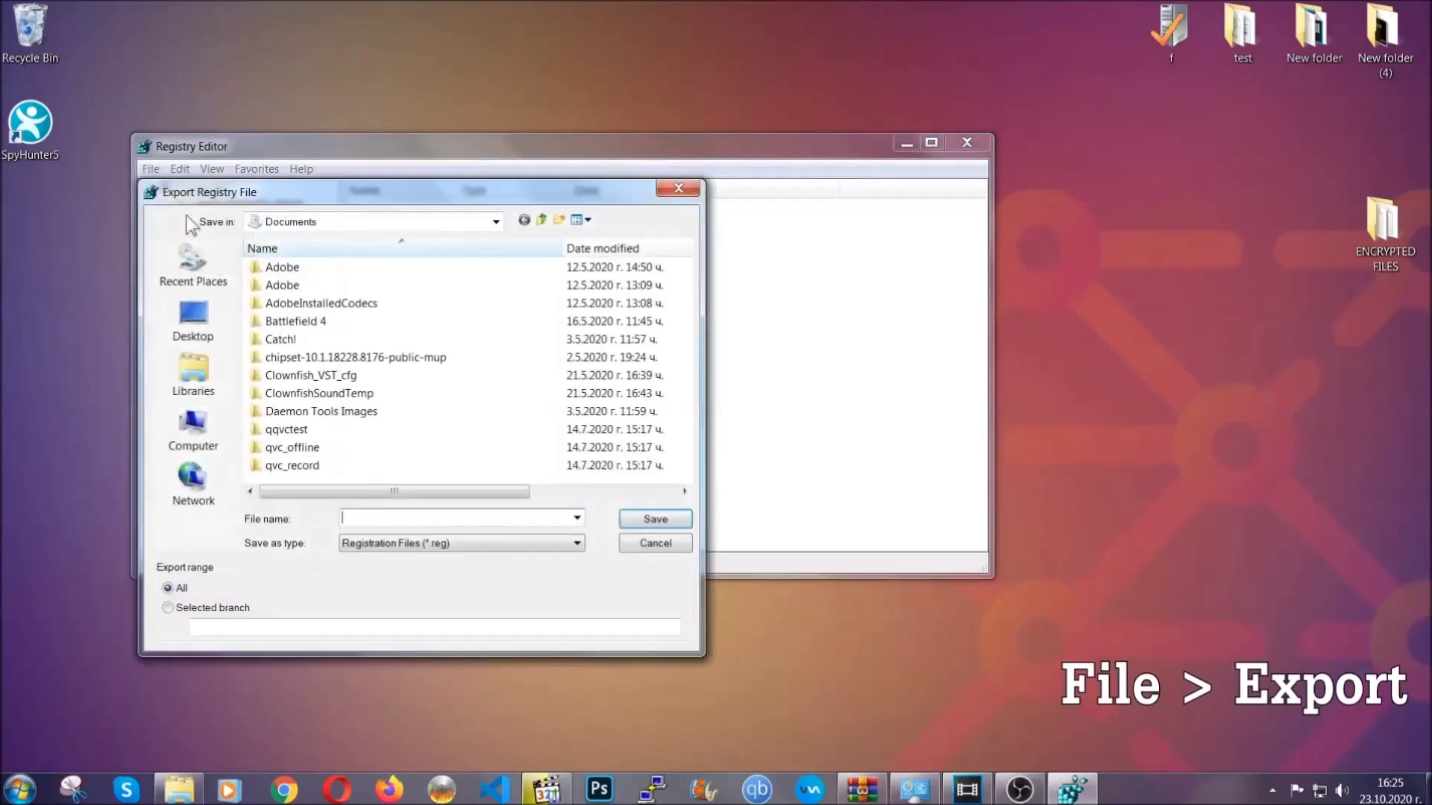
click(188, 321)
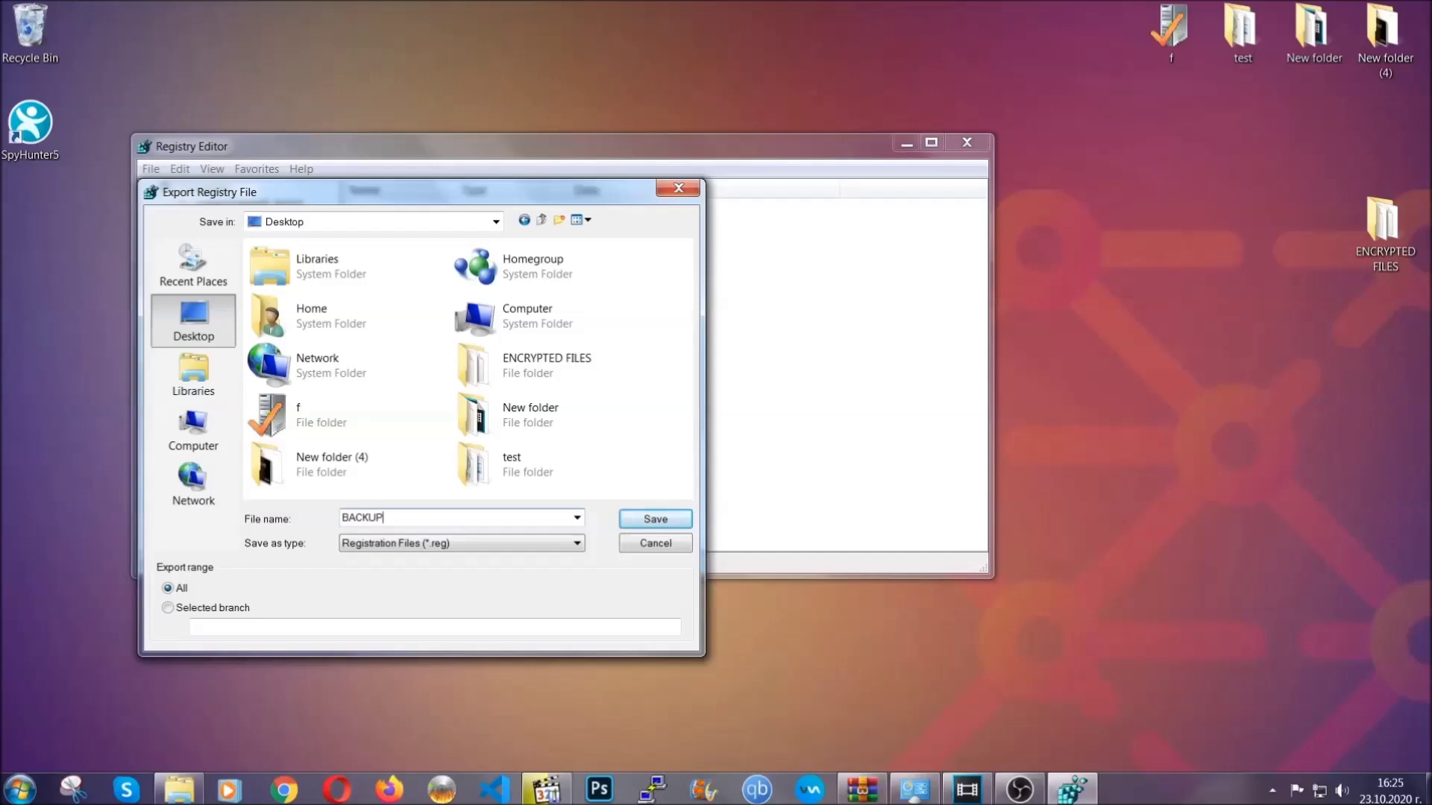
click(646, 522)
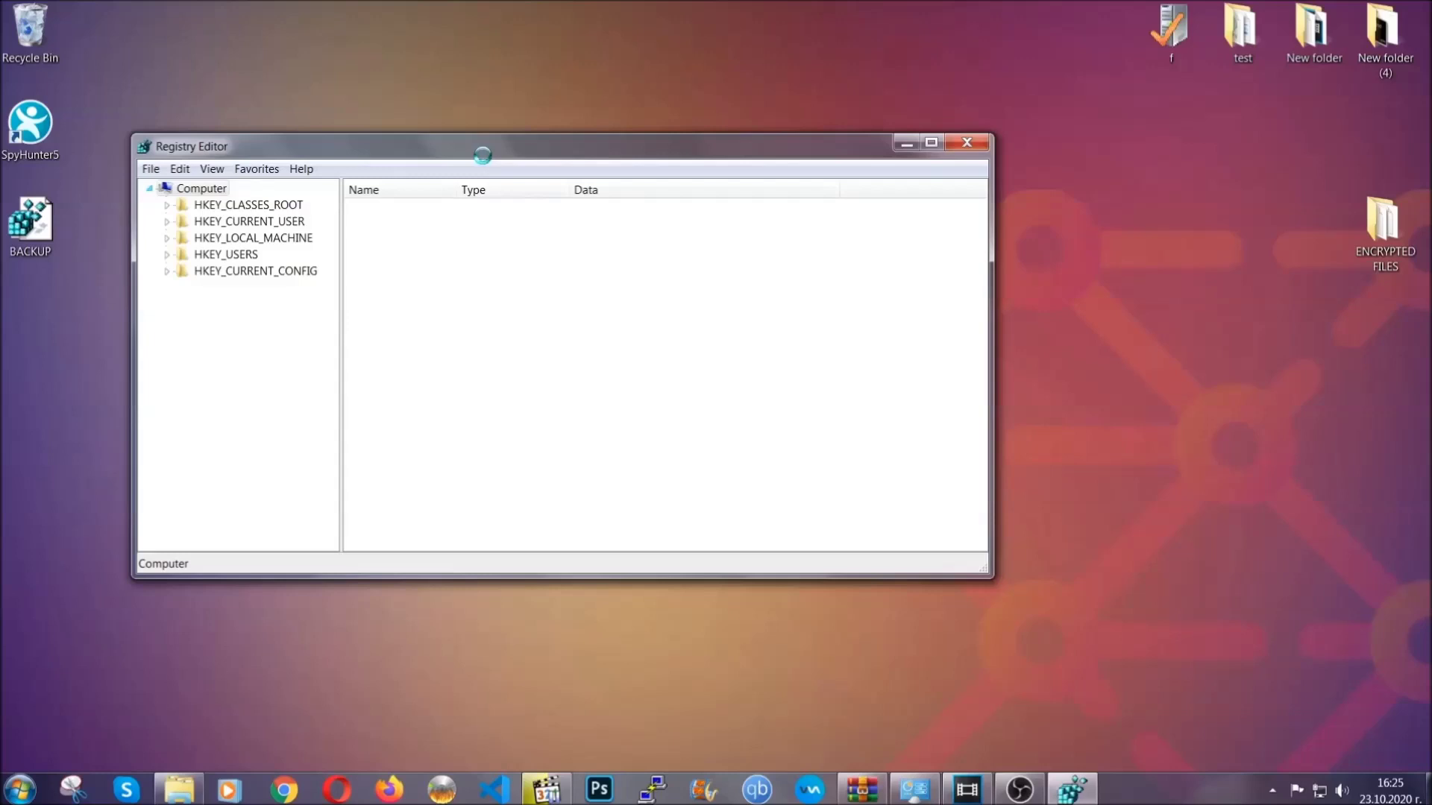
drag(482, 157, 624, 203)
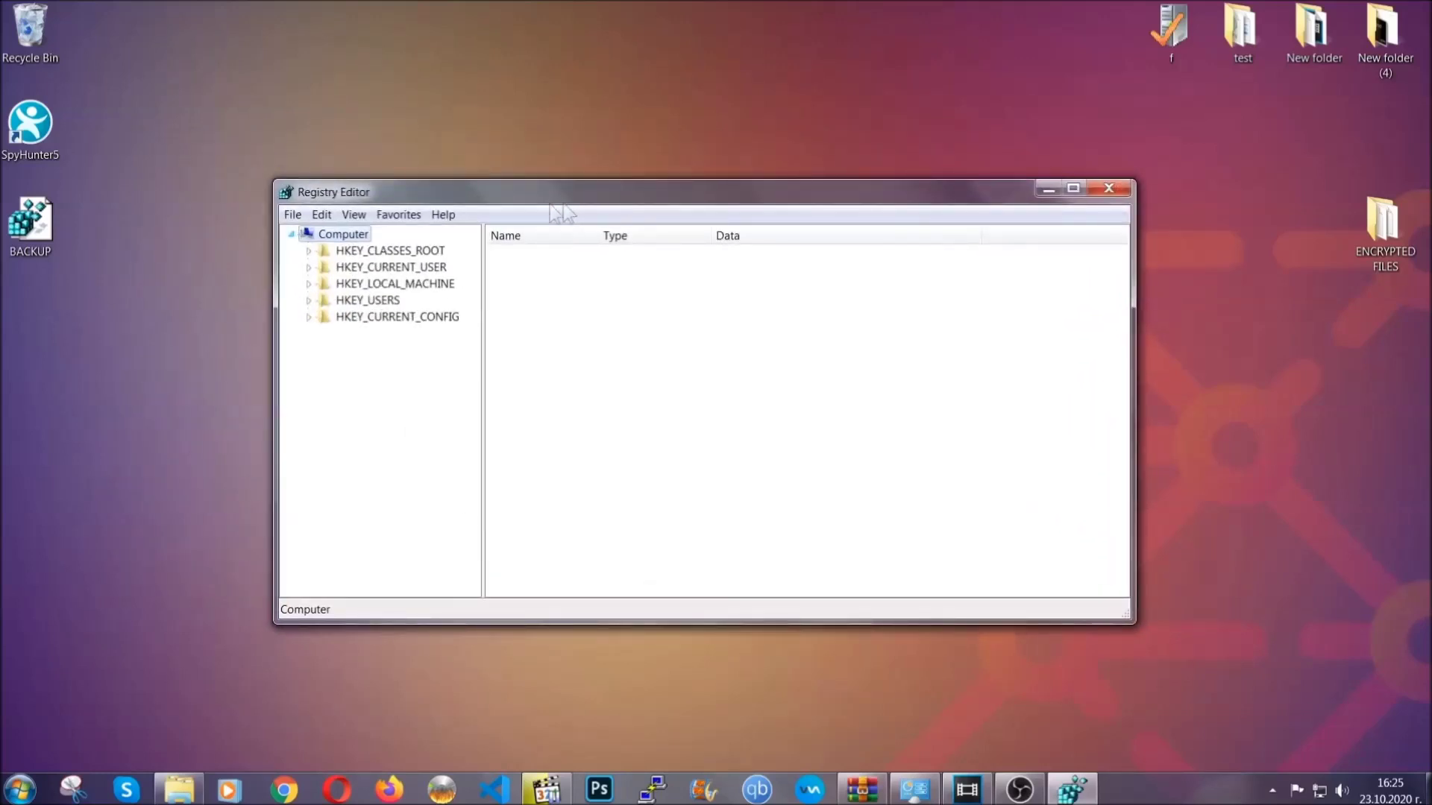
click(292, 215)
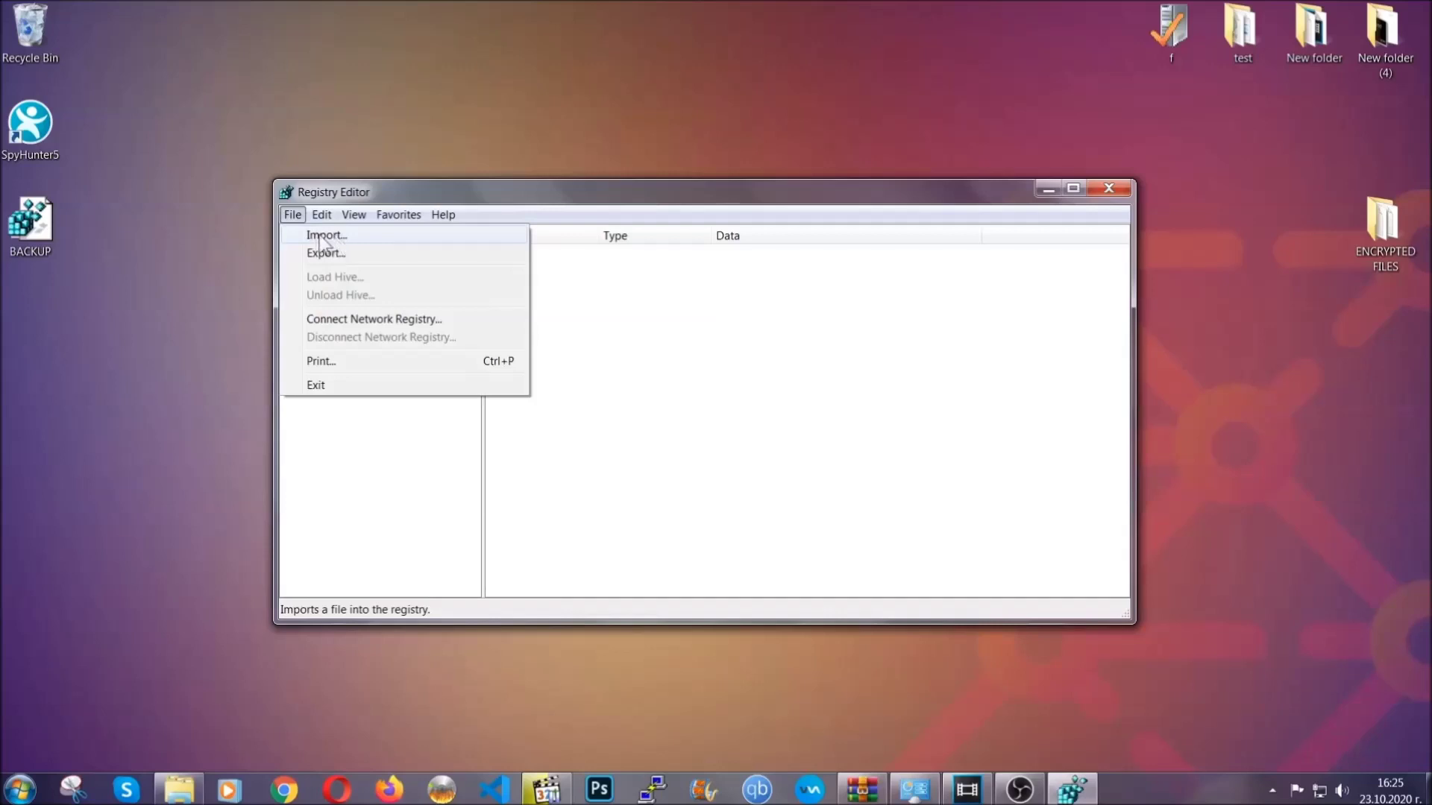
- Find the RunOnce key, then select the neighbouring HKCU CurrentVersion\Run key showing THE VIRUS
click(293, 215)
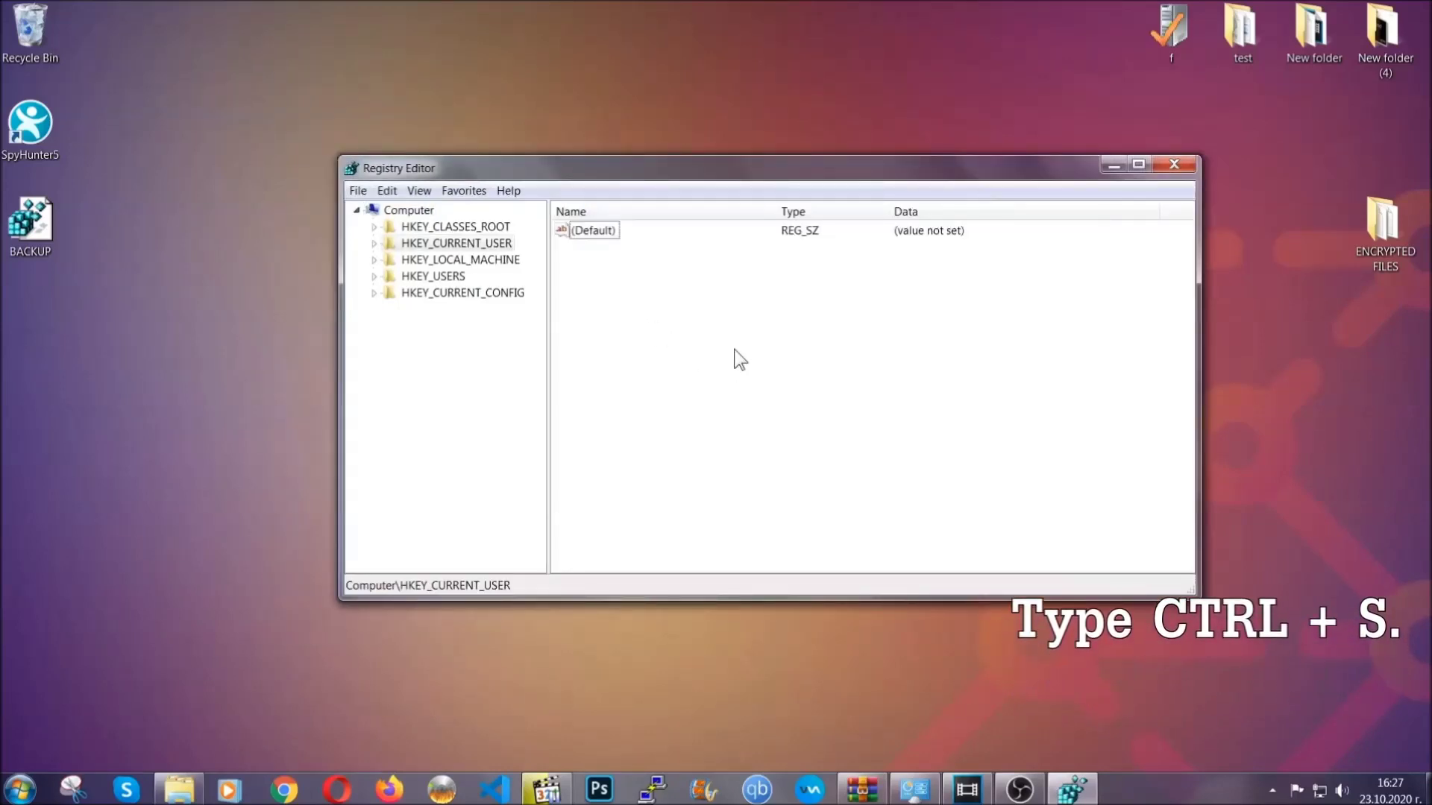
key(ctrl+f)
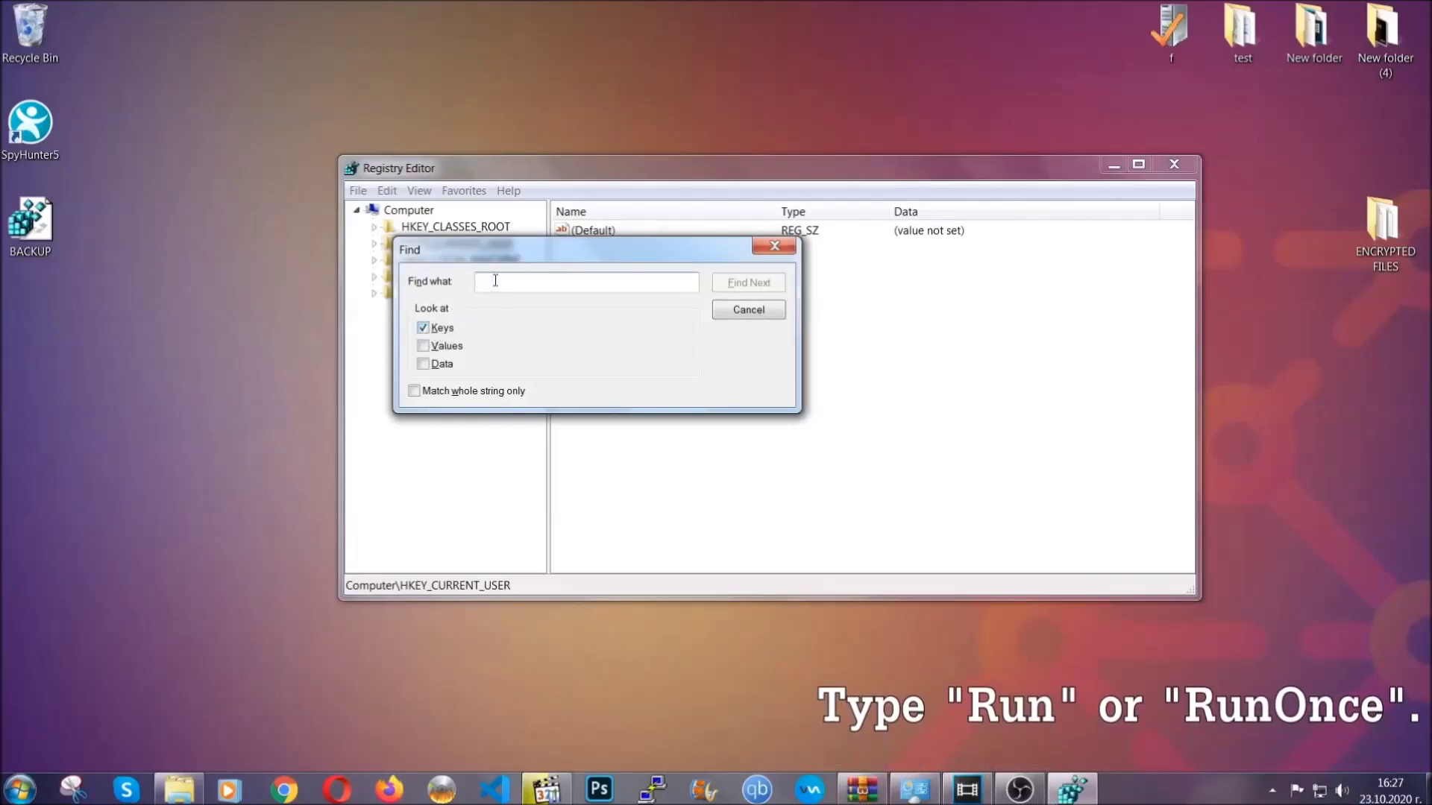
text(RunO)
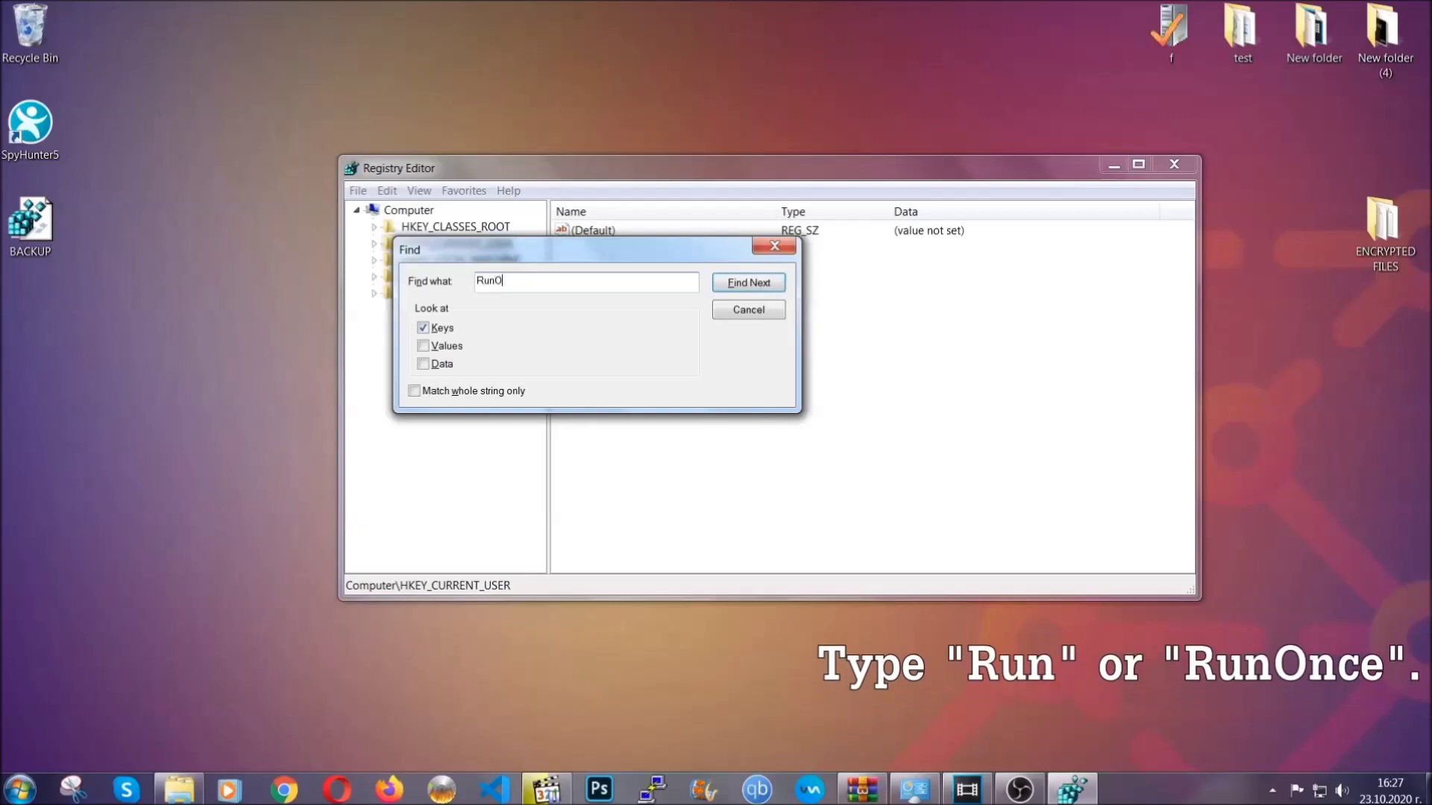
text(nce)
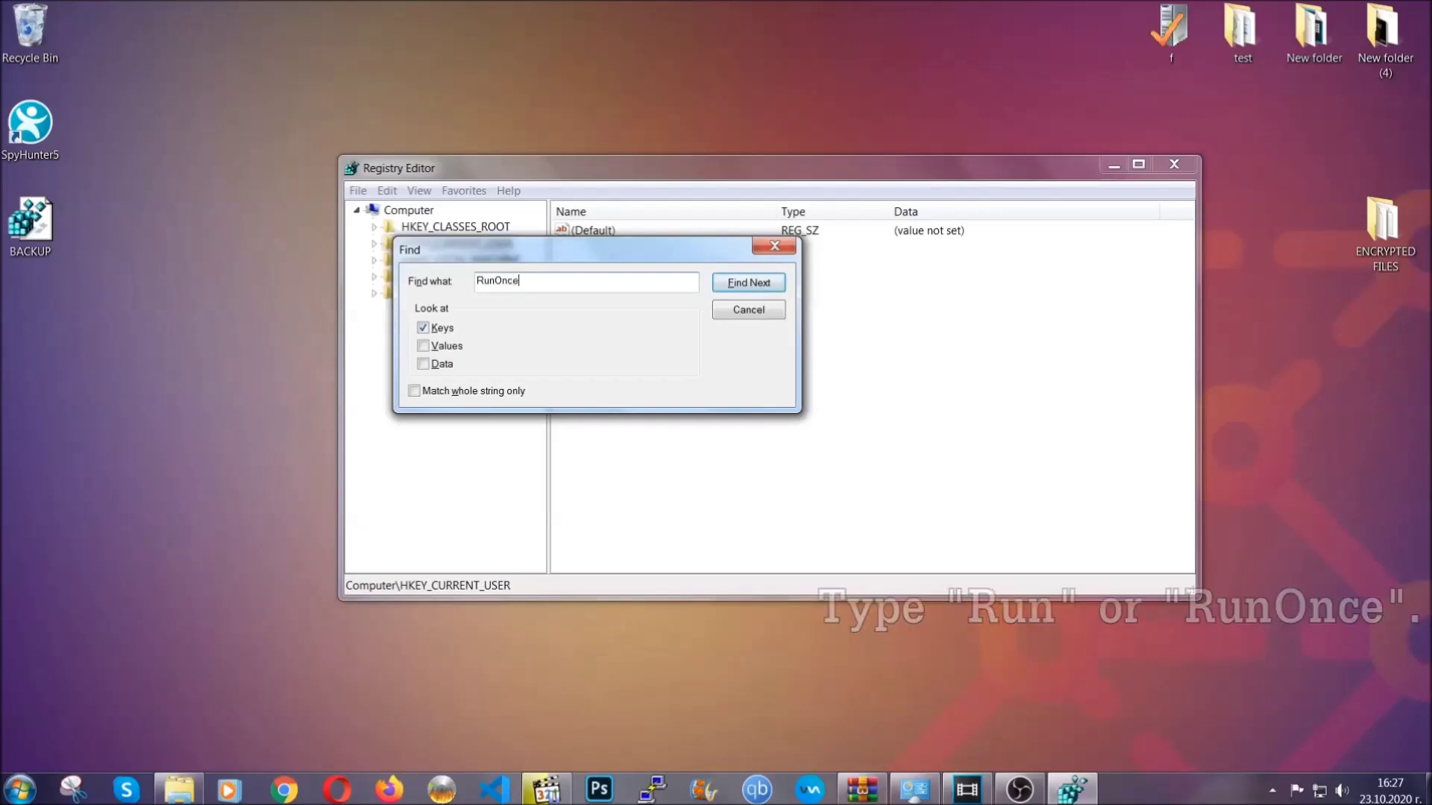
click(766, 287)
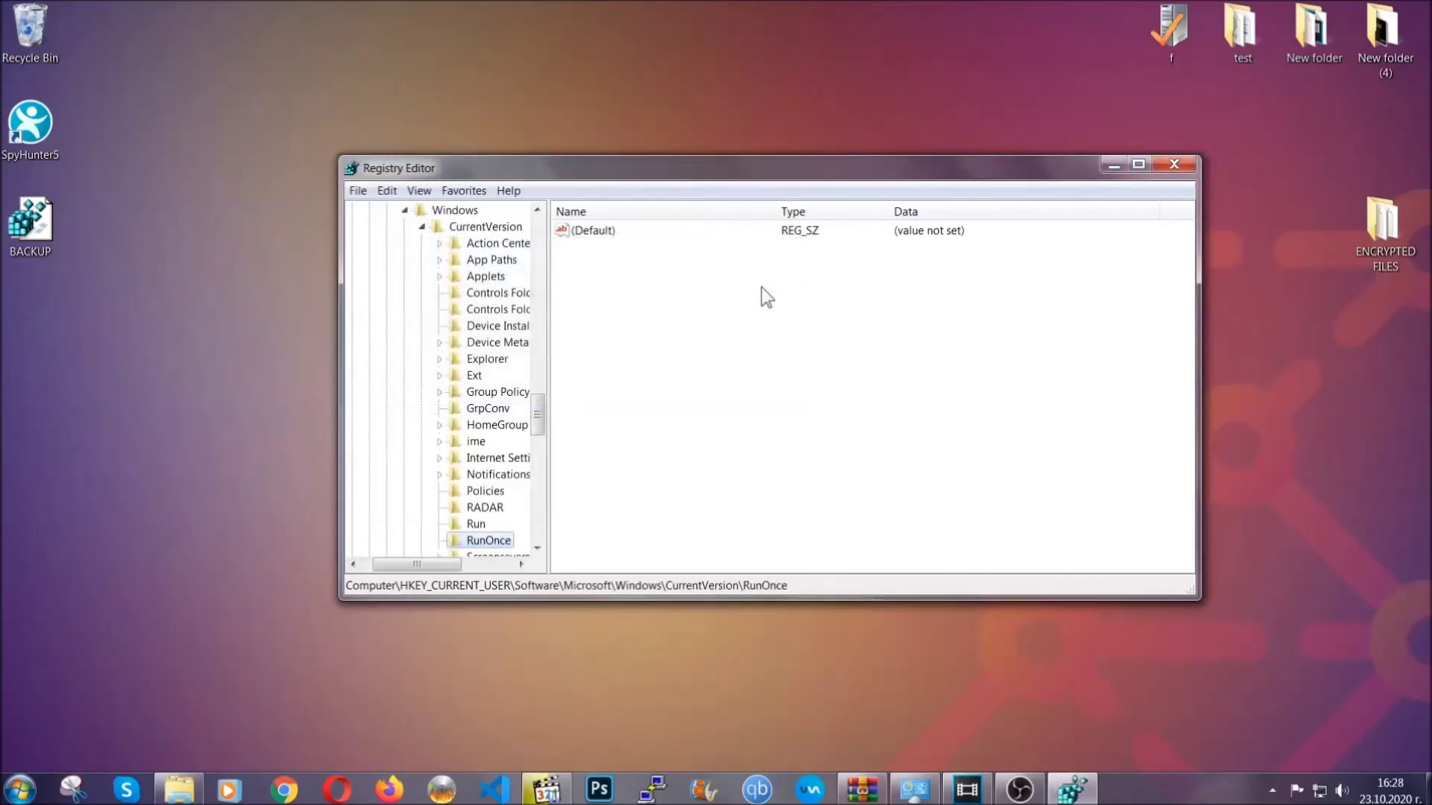
drag(538, 415, 537, 428)
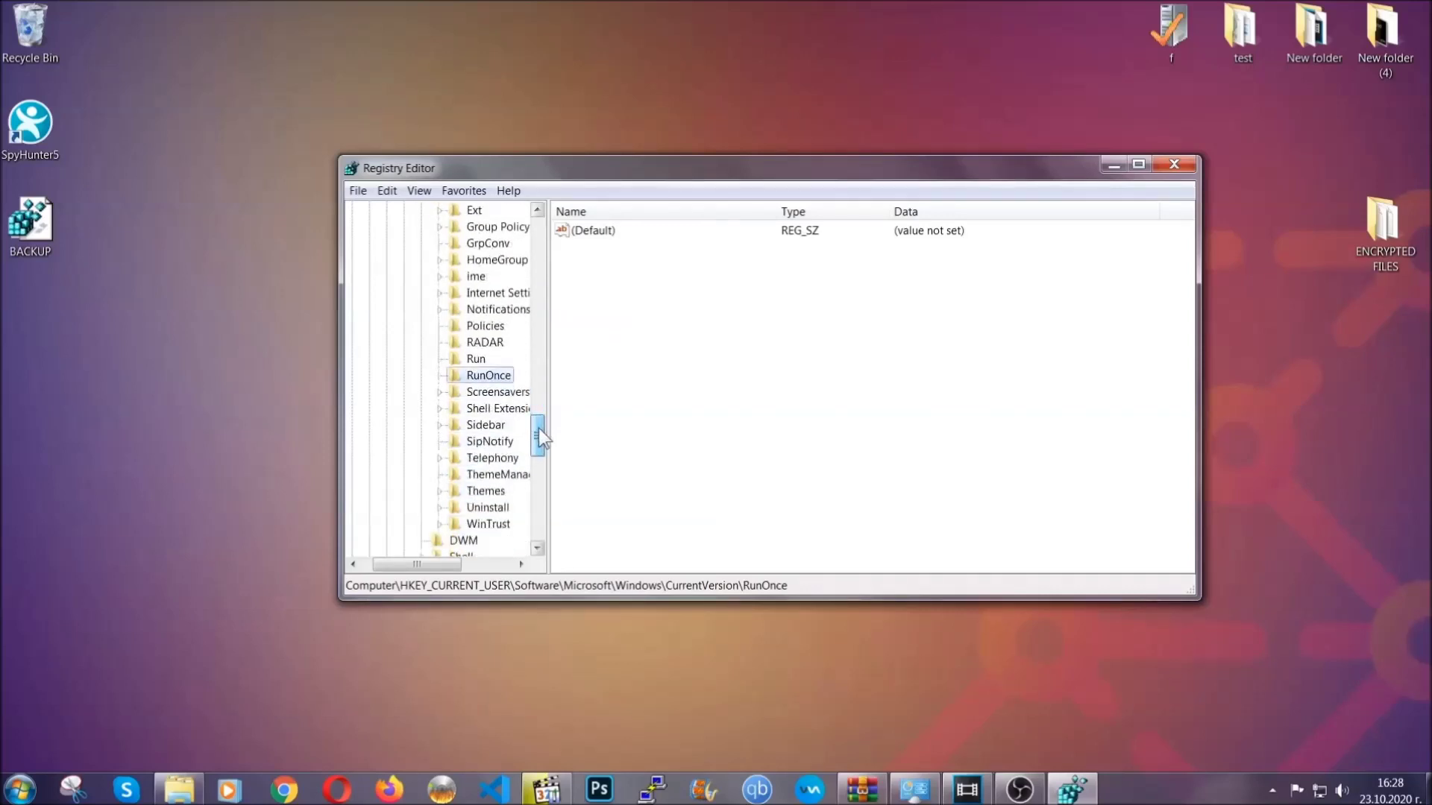
click(476, 358)
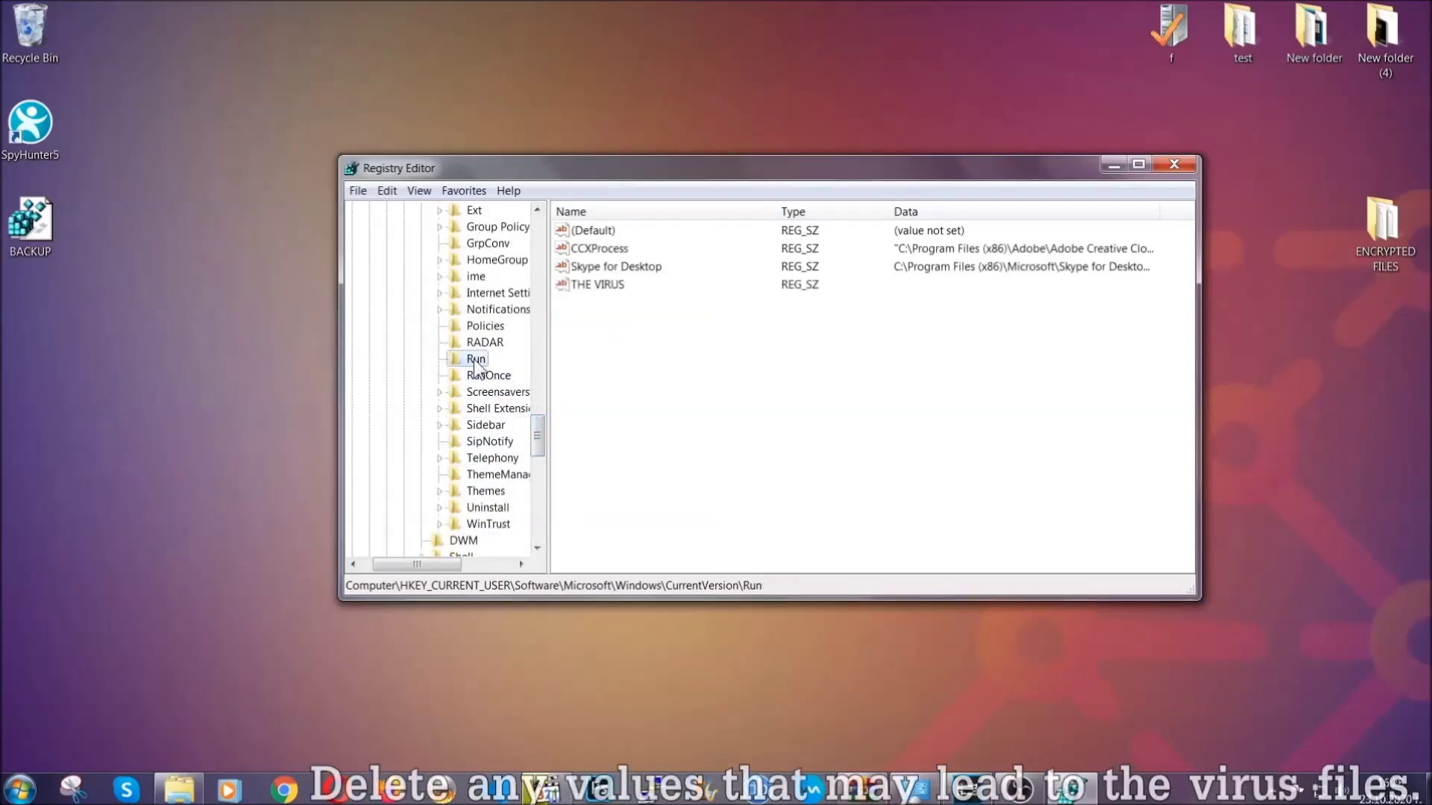
- Delete THE VIRUS value from the Run key, confirming the deletion
click(588, 287)
right_click(588, 286)
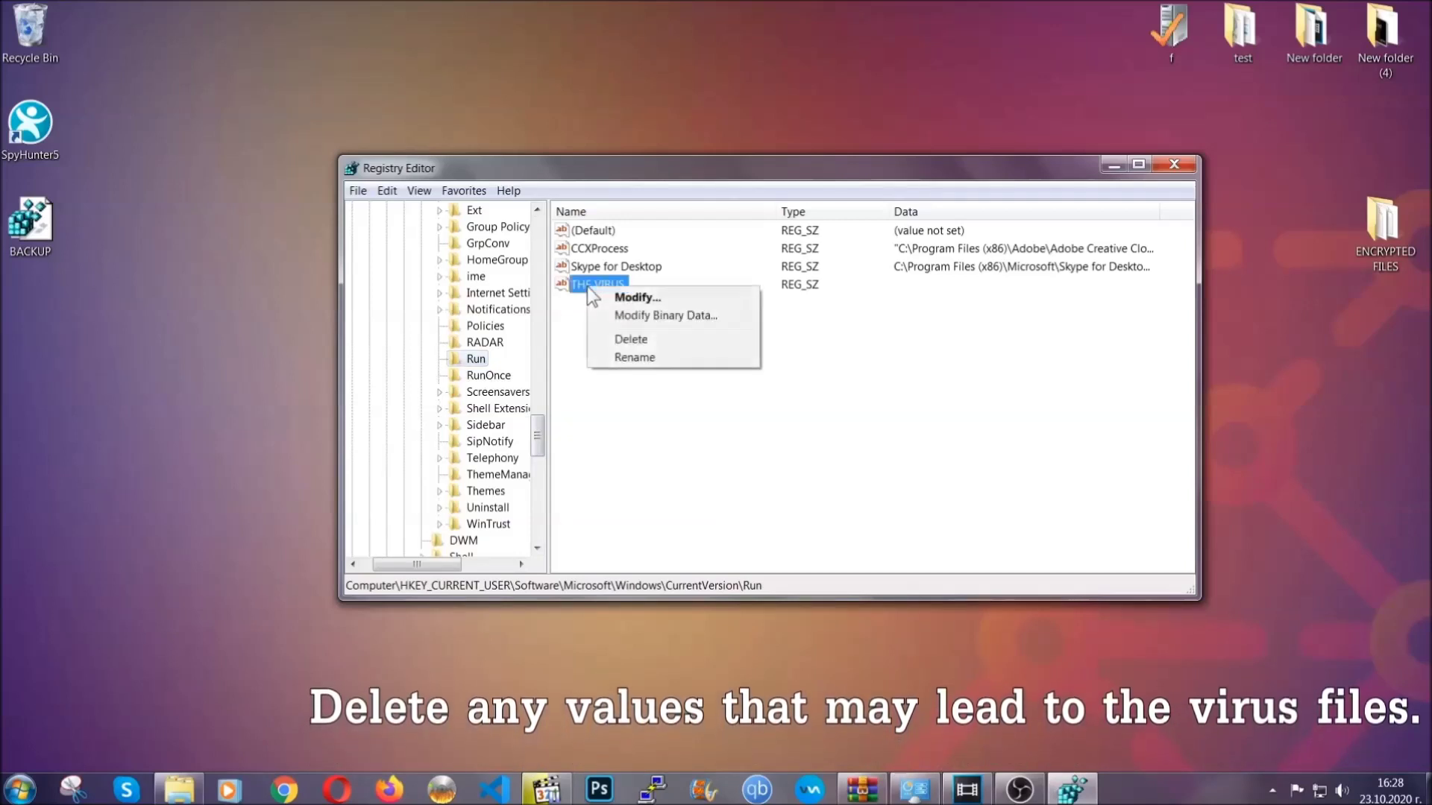
click(616, 340)
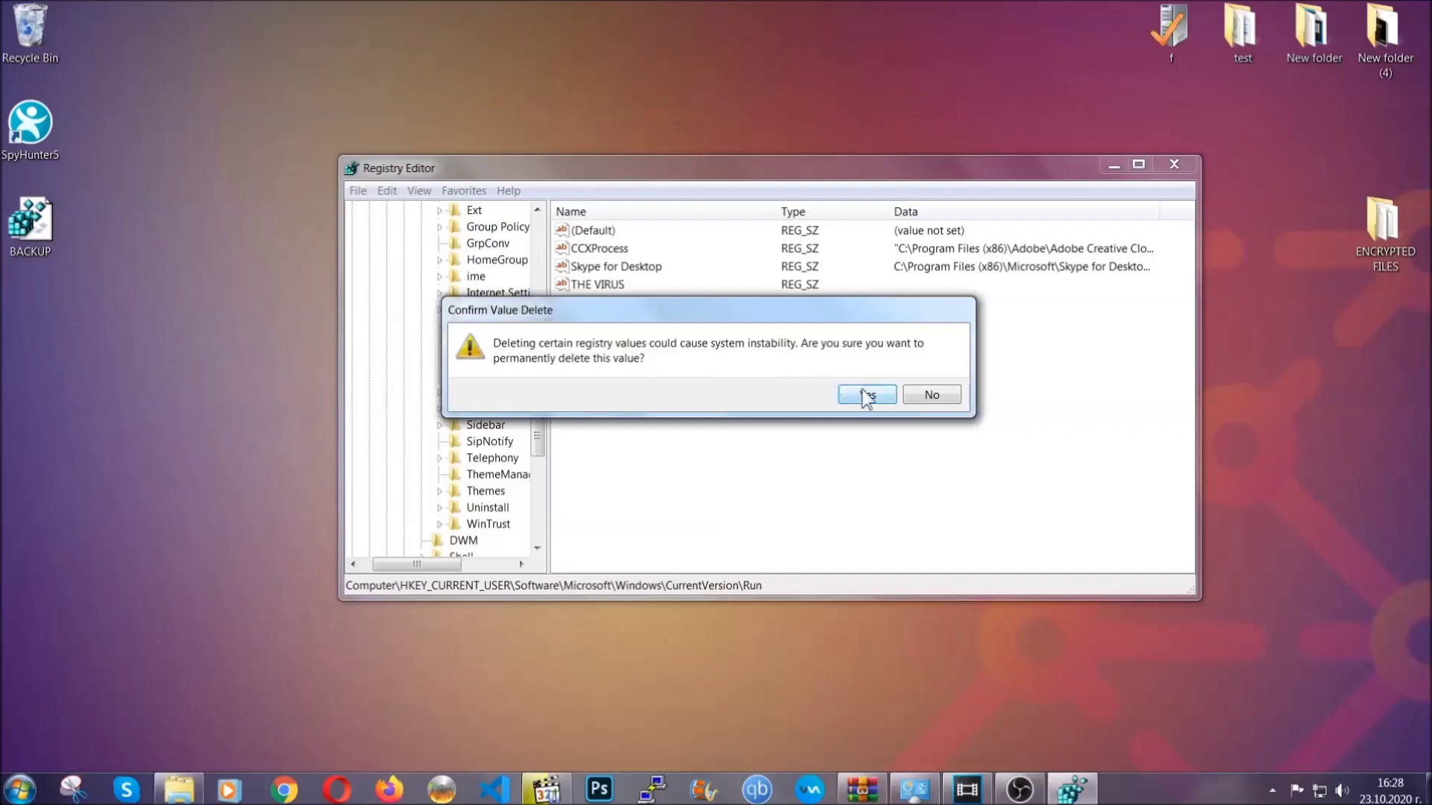
click(867, 395)
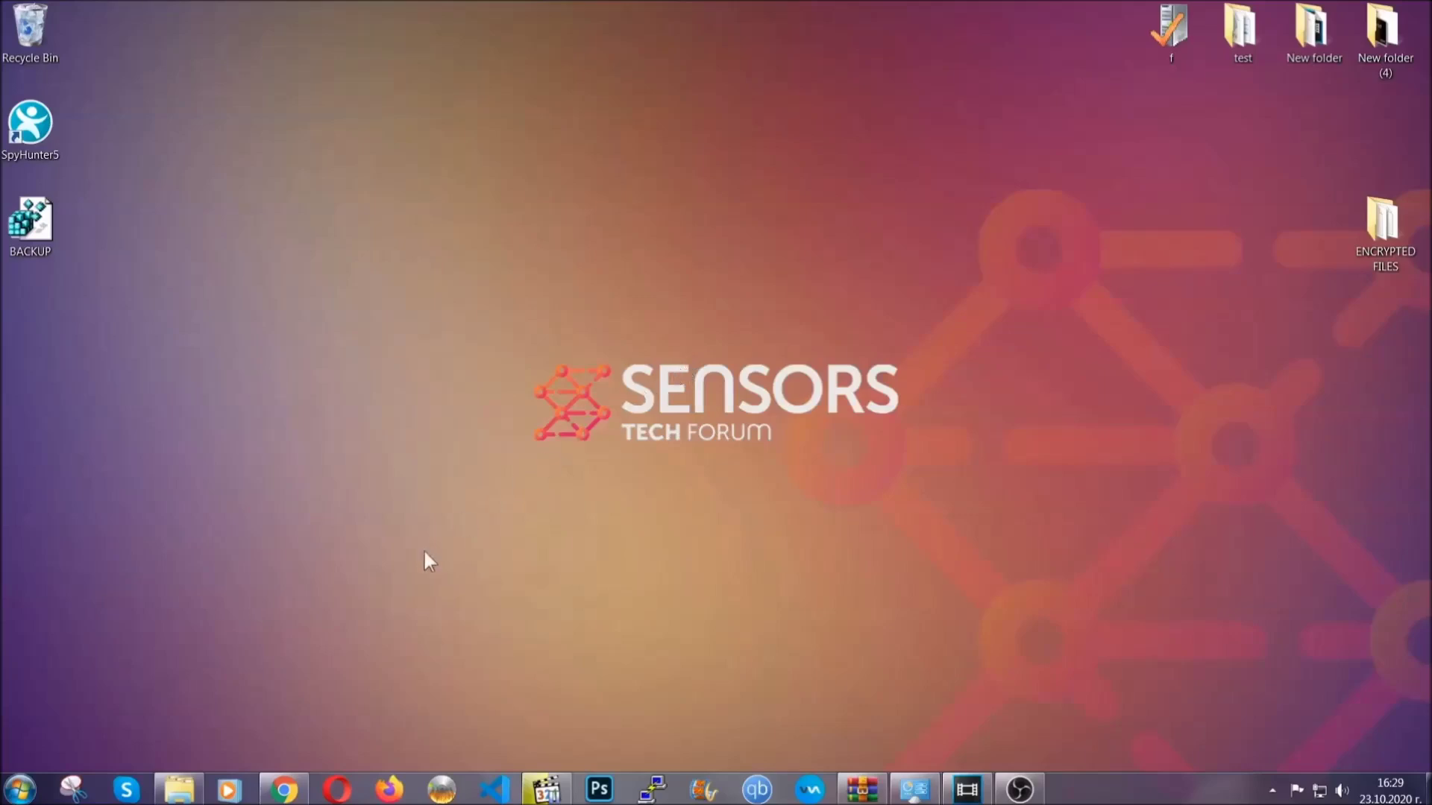
- Return to the SensorsTechForum recovery article and scroll down to its Method 1–6 links
click(284, 789)
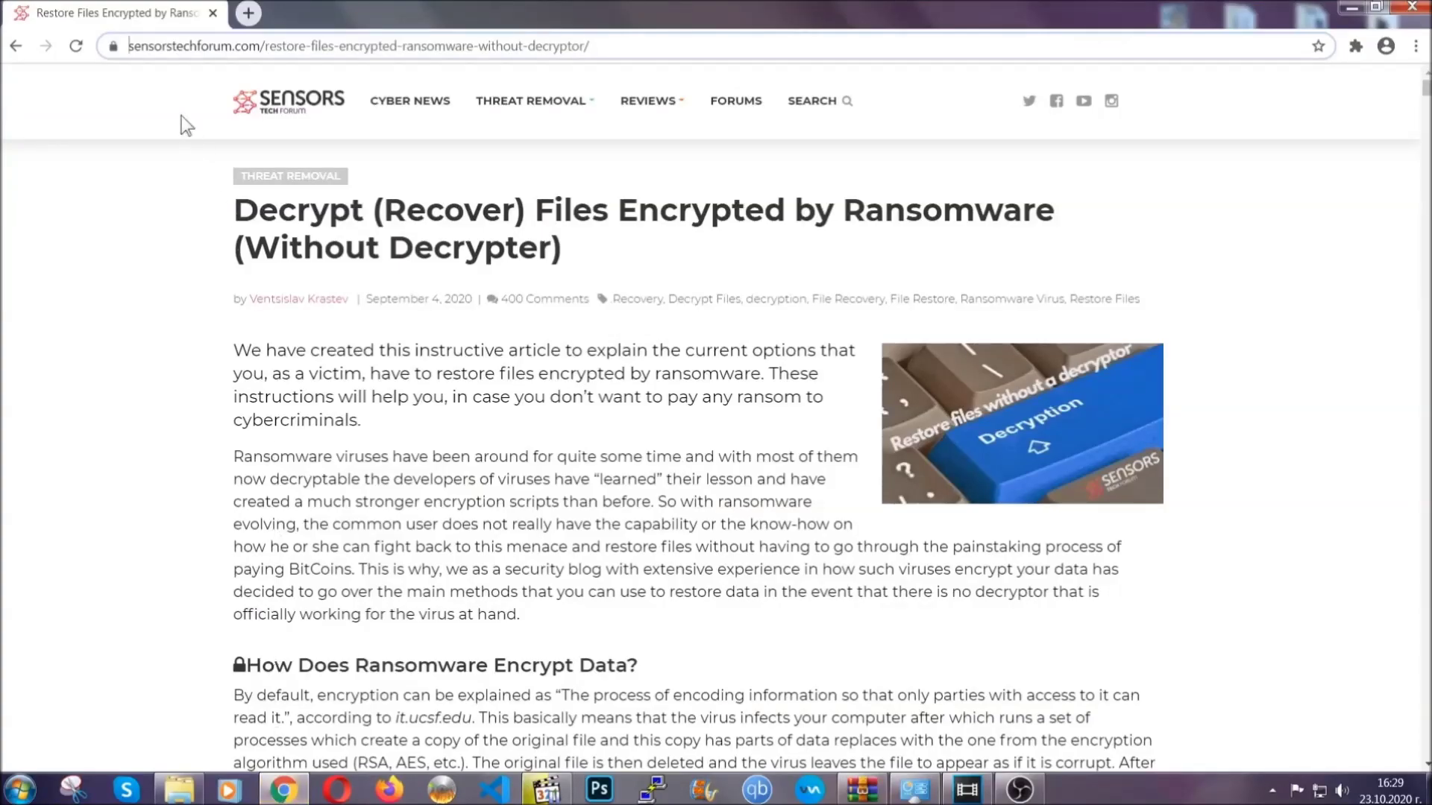
drag(131, 46, 646, 52)
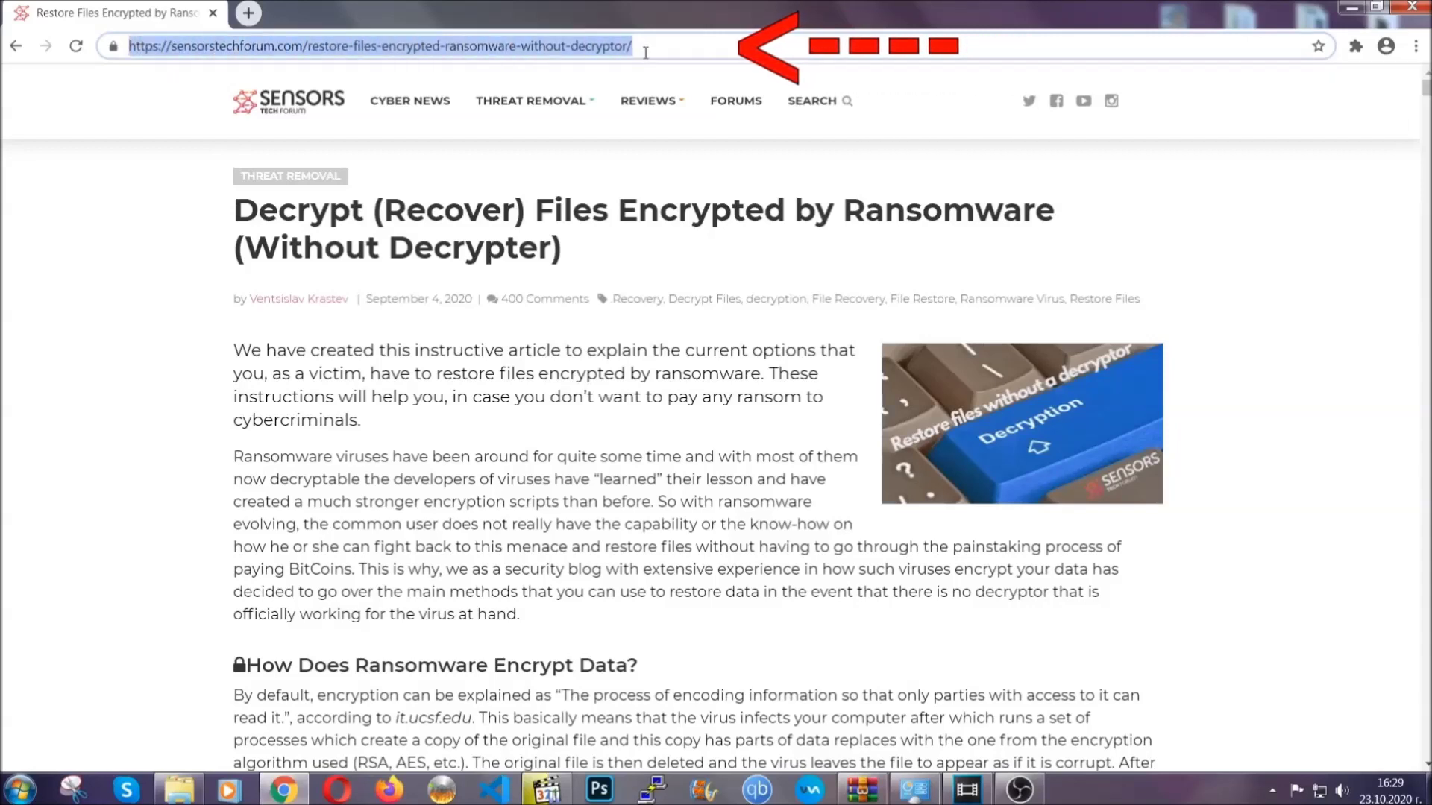
mouse_move(647, 145)
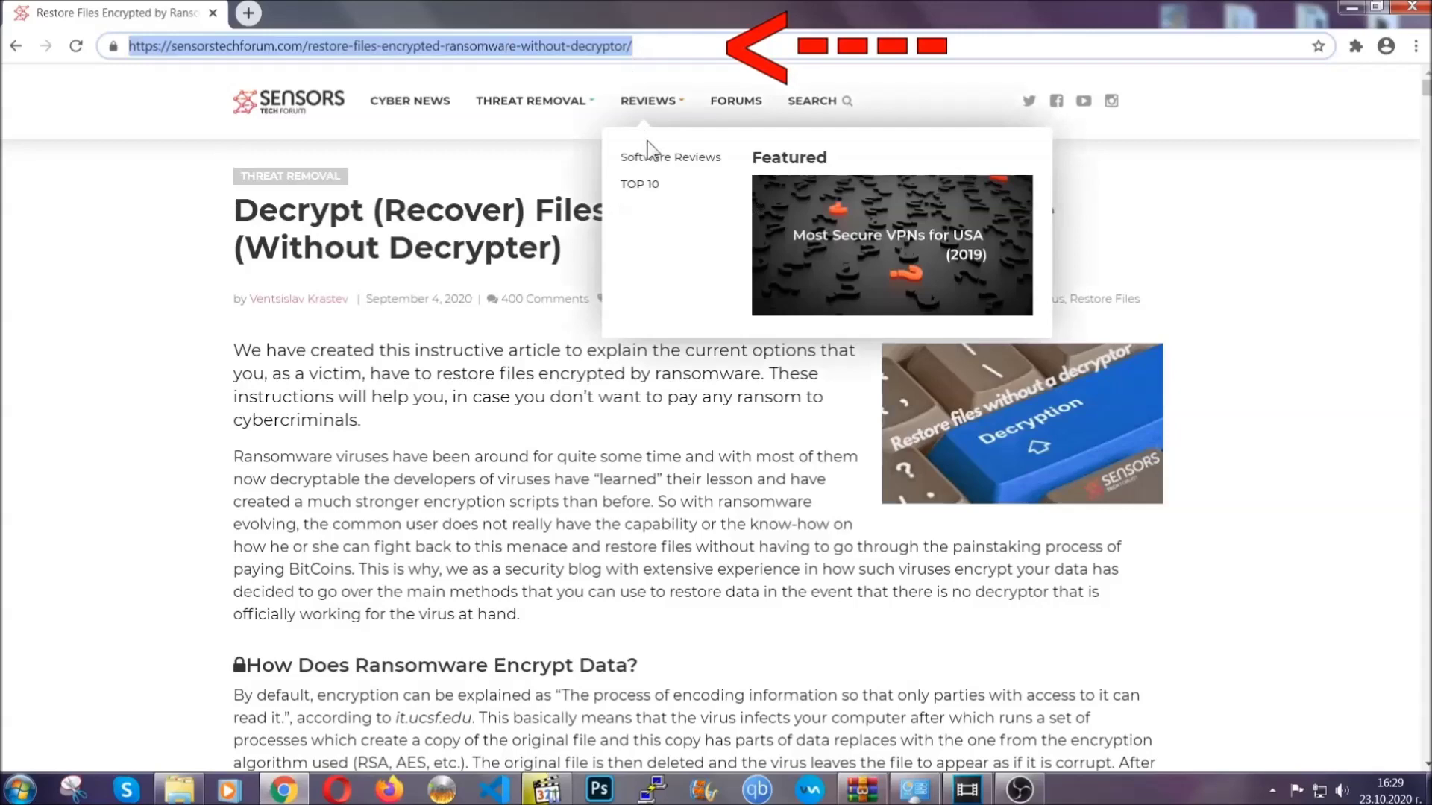
scroll(736, 407, down, 5)
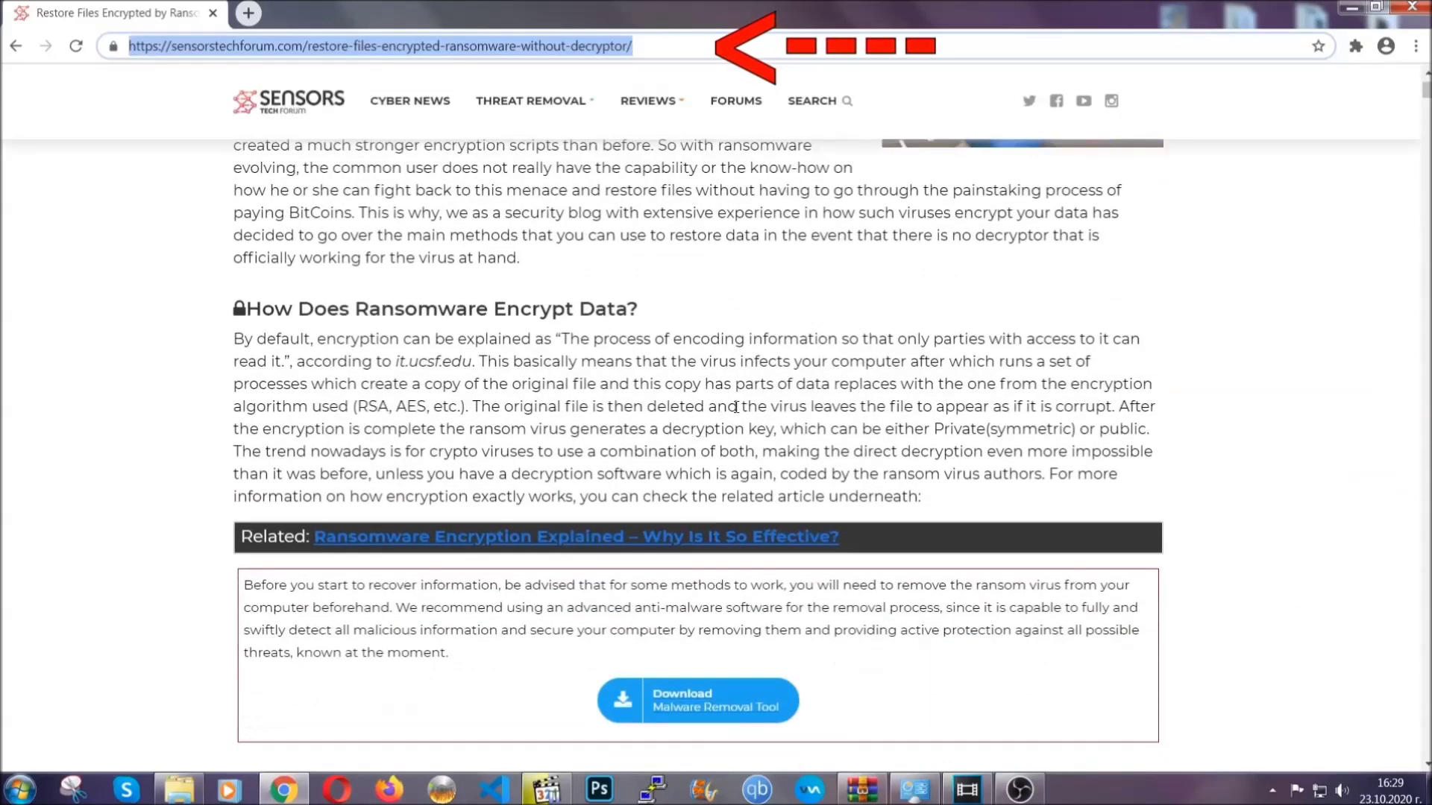
scroll(736, 407, down, 6)
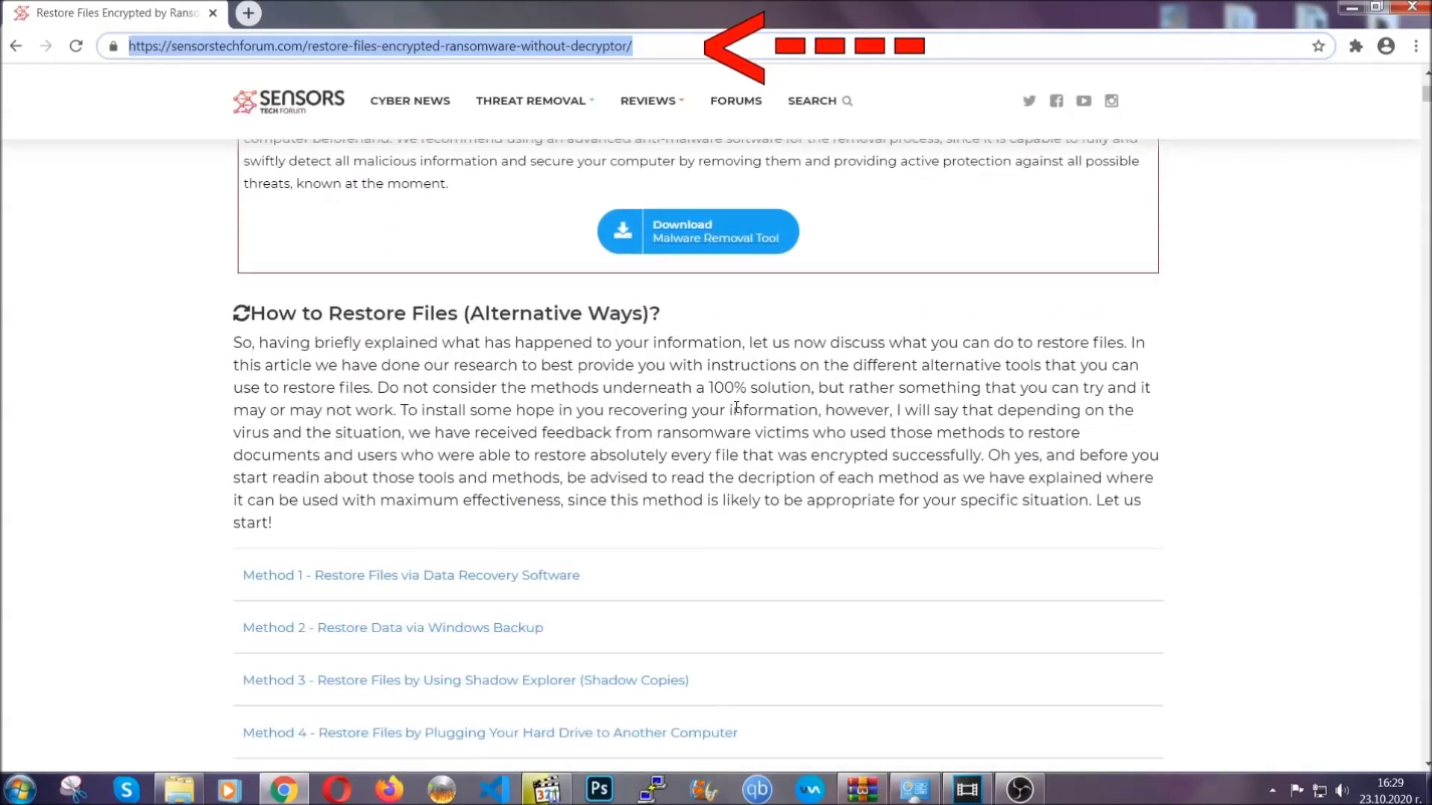
scroll(738, 408, down, 4)
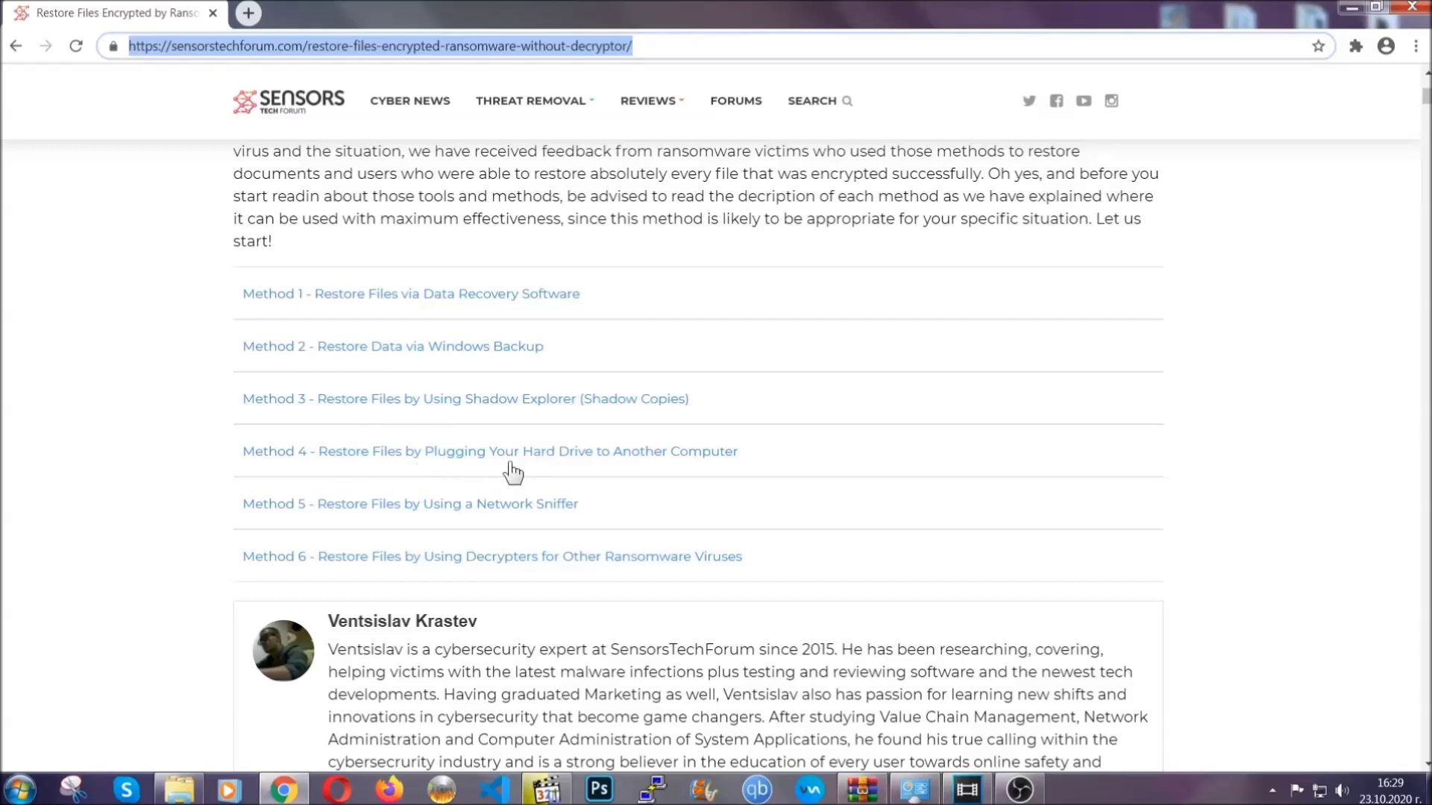
- Expand the Method 2 Windows Backup section and look over its summary table
click(446, 345)
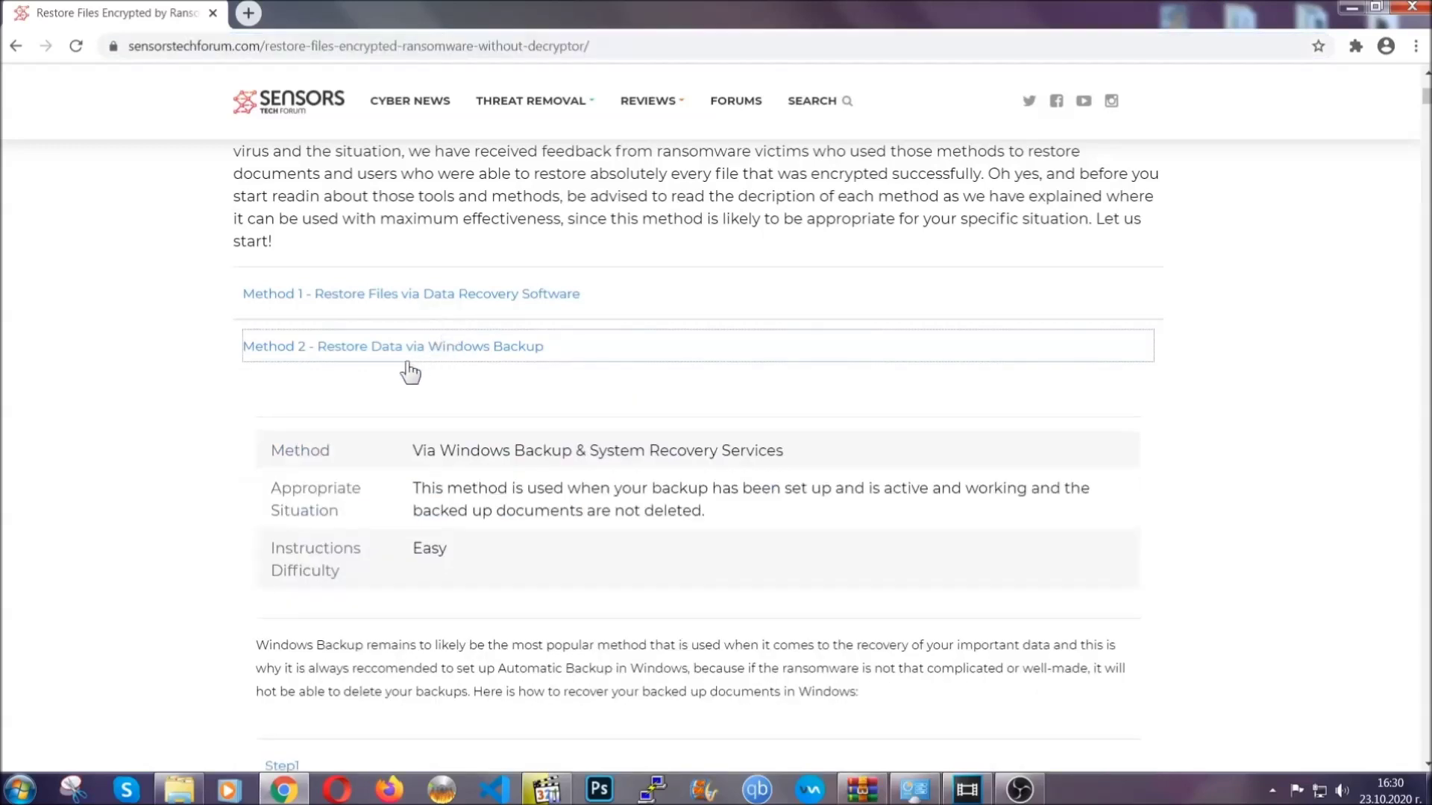
drag(414, 450, 503, 557)
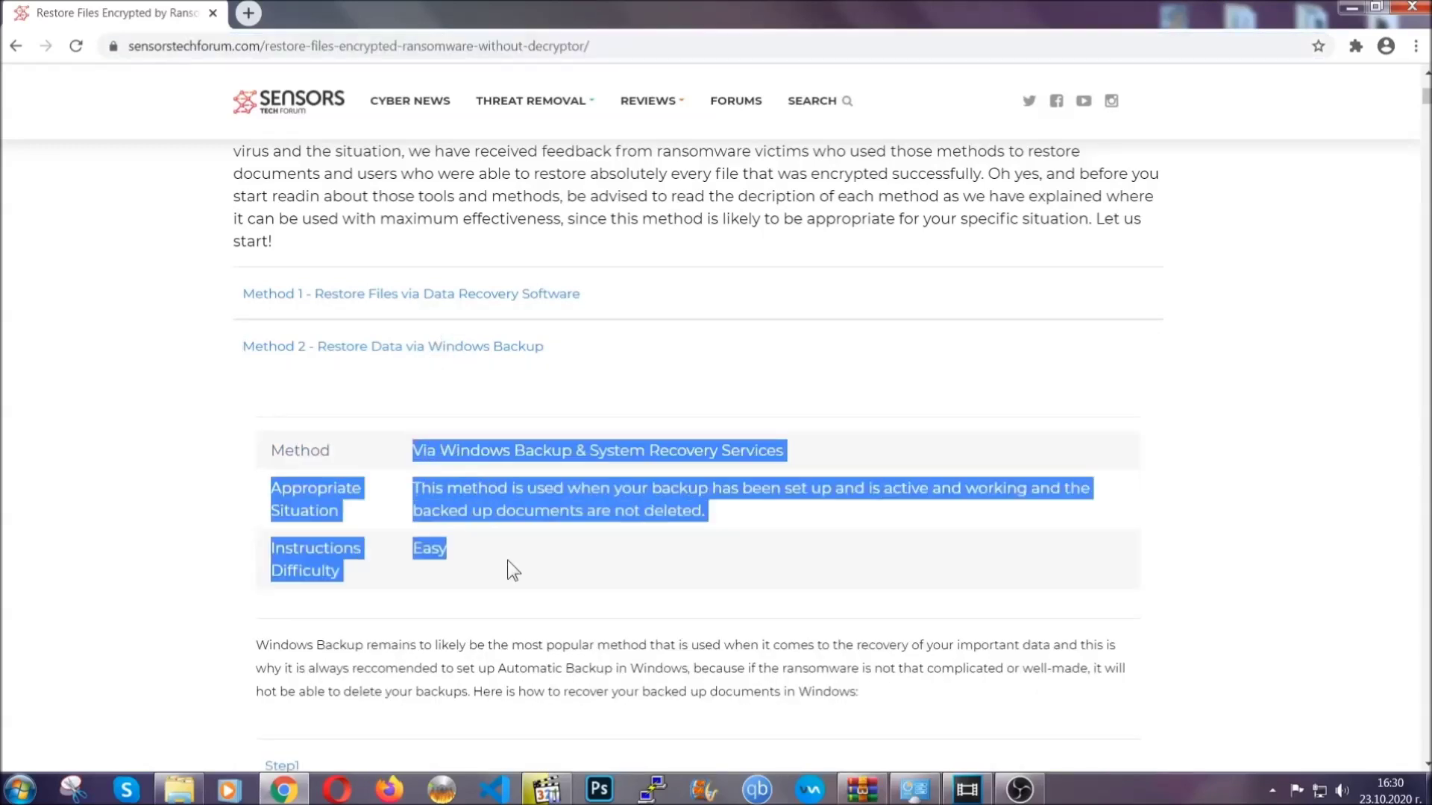
click(512, 556)
scroll(512, 556, down, 4)
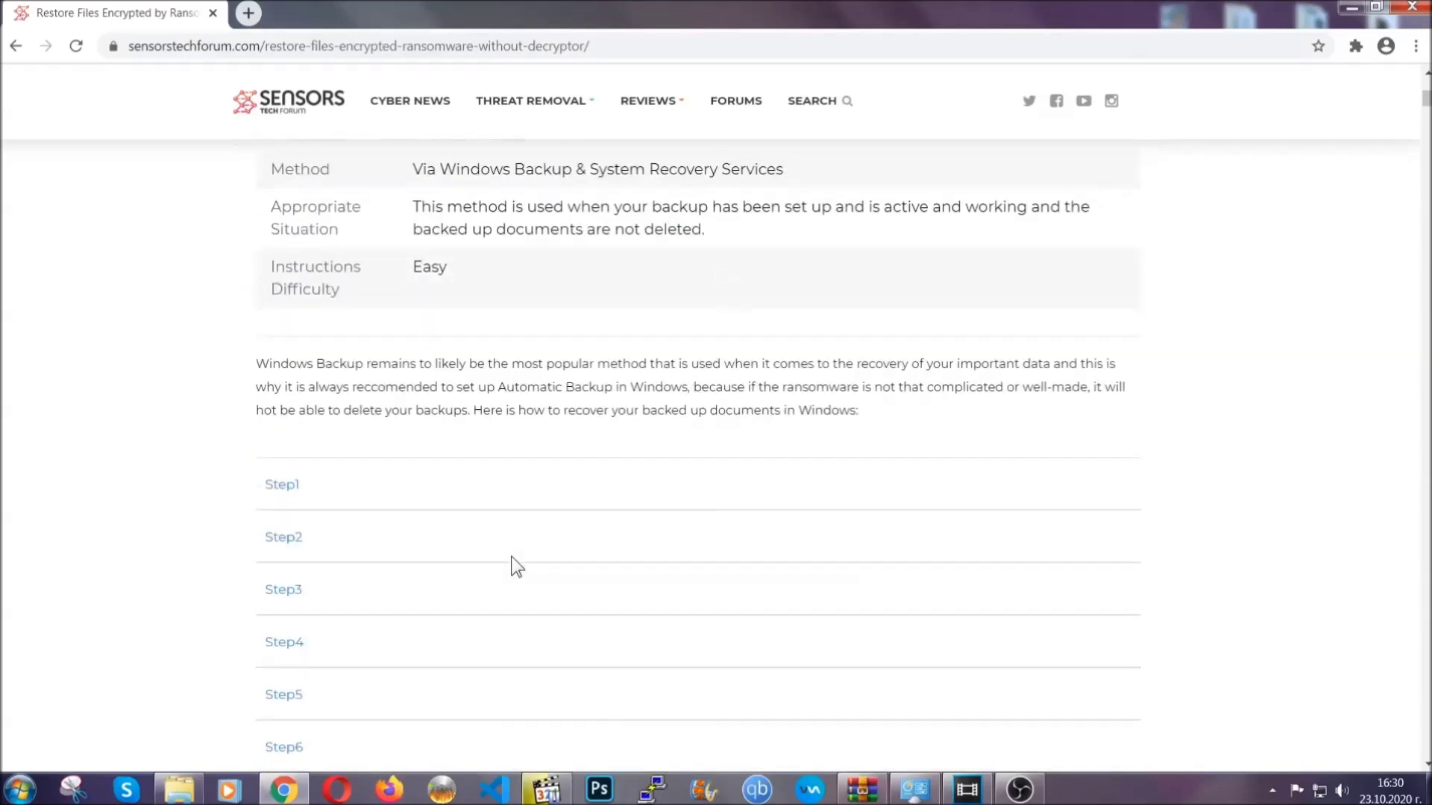
scroll(511, 557, down, 1)
- Expand Step1, Step2 and Step3 of the Windows Backup restore method
click(294, 392)
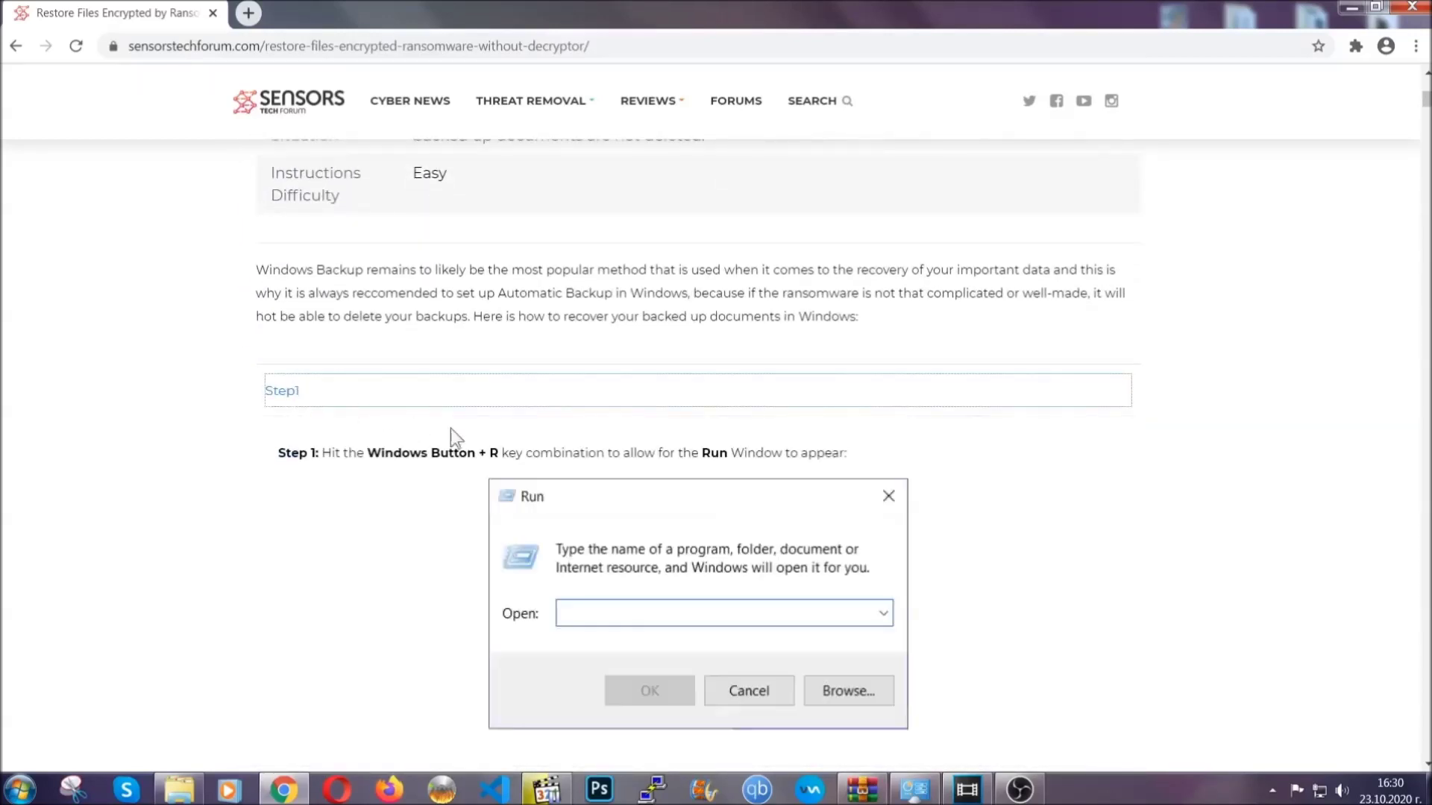
scroll(671, 470, down, 4)
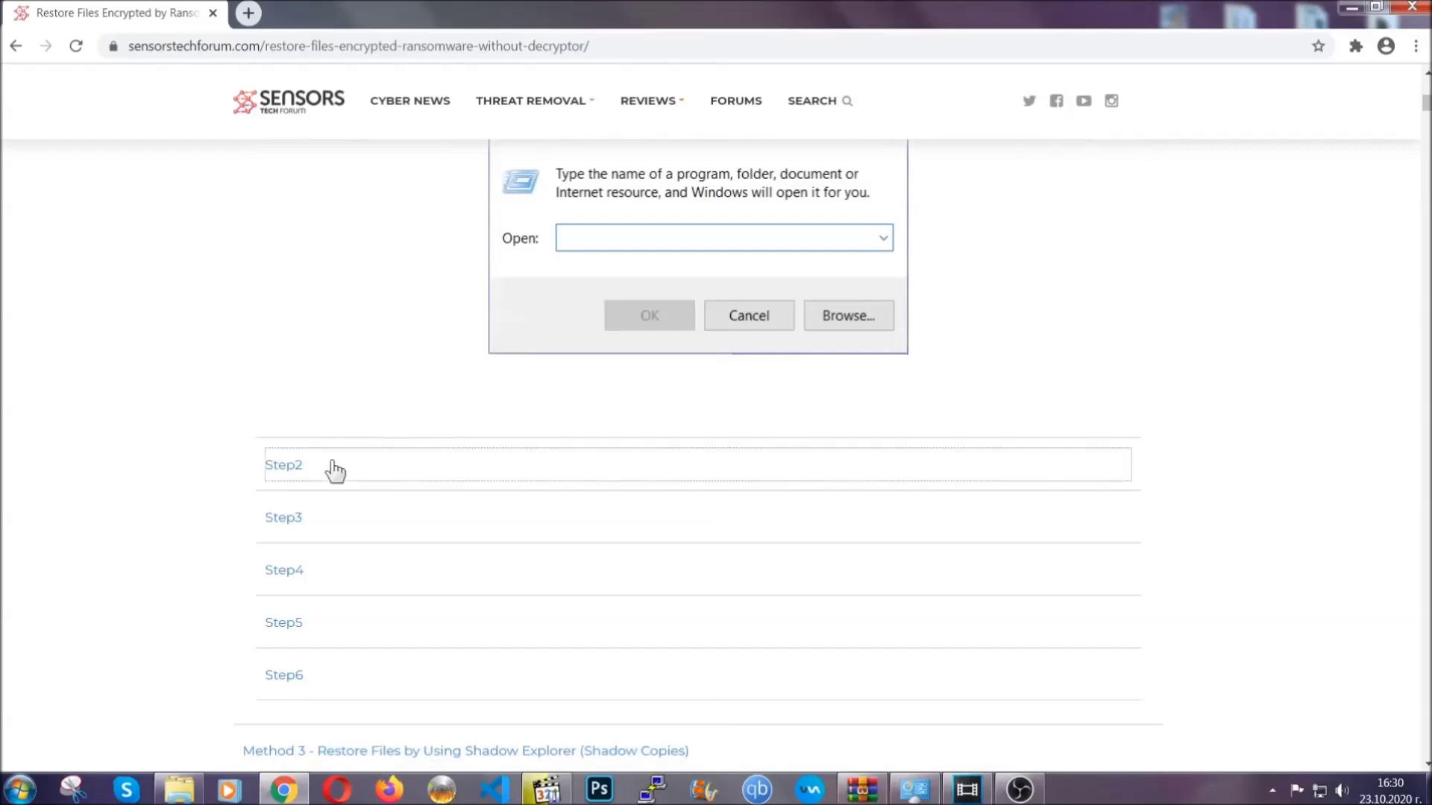
click(336, 469)
scroll(639, 478, down, 4)
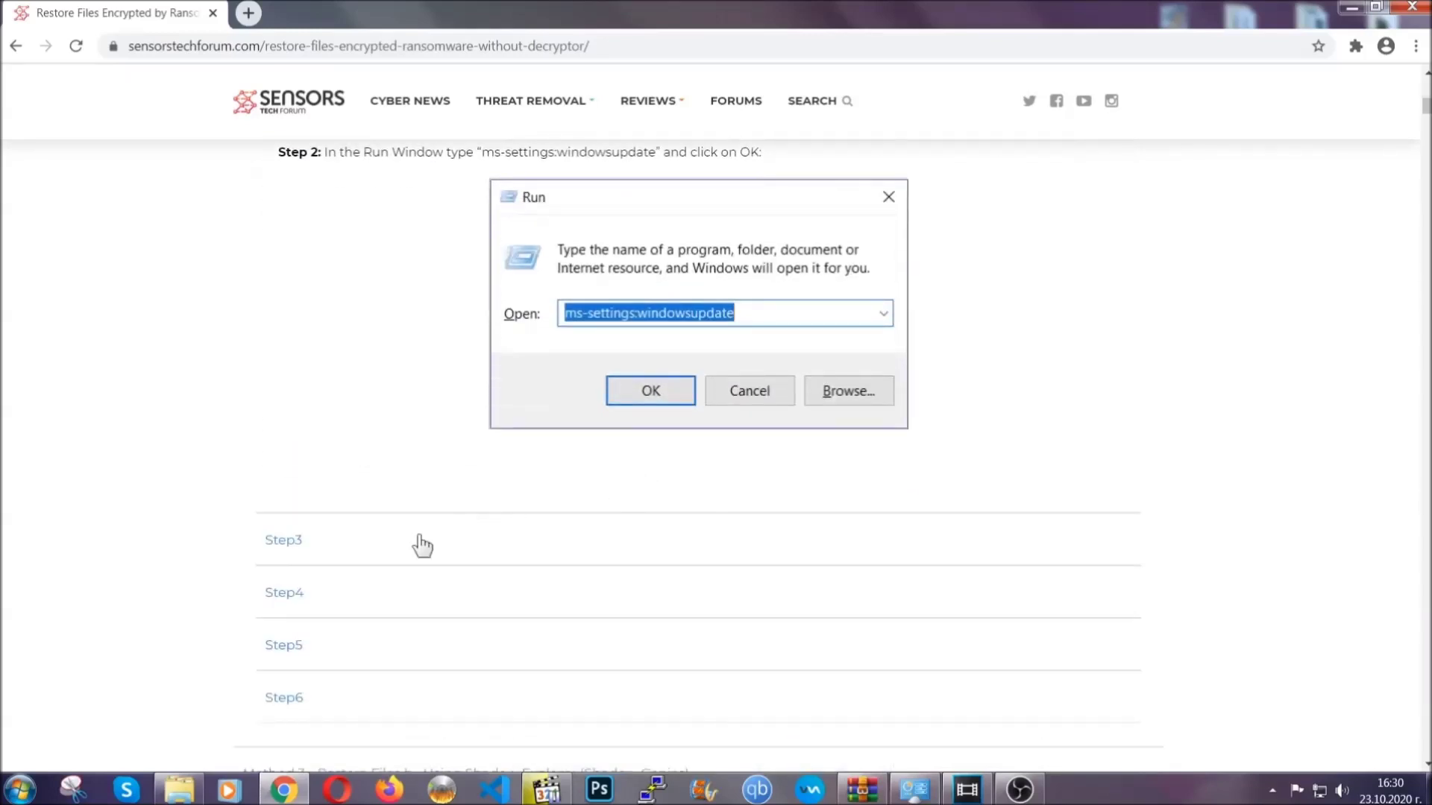
click(422, 546)
scroll(634, 513, down, 3)
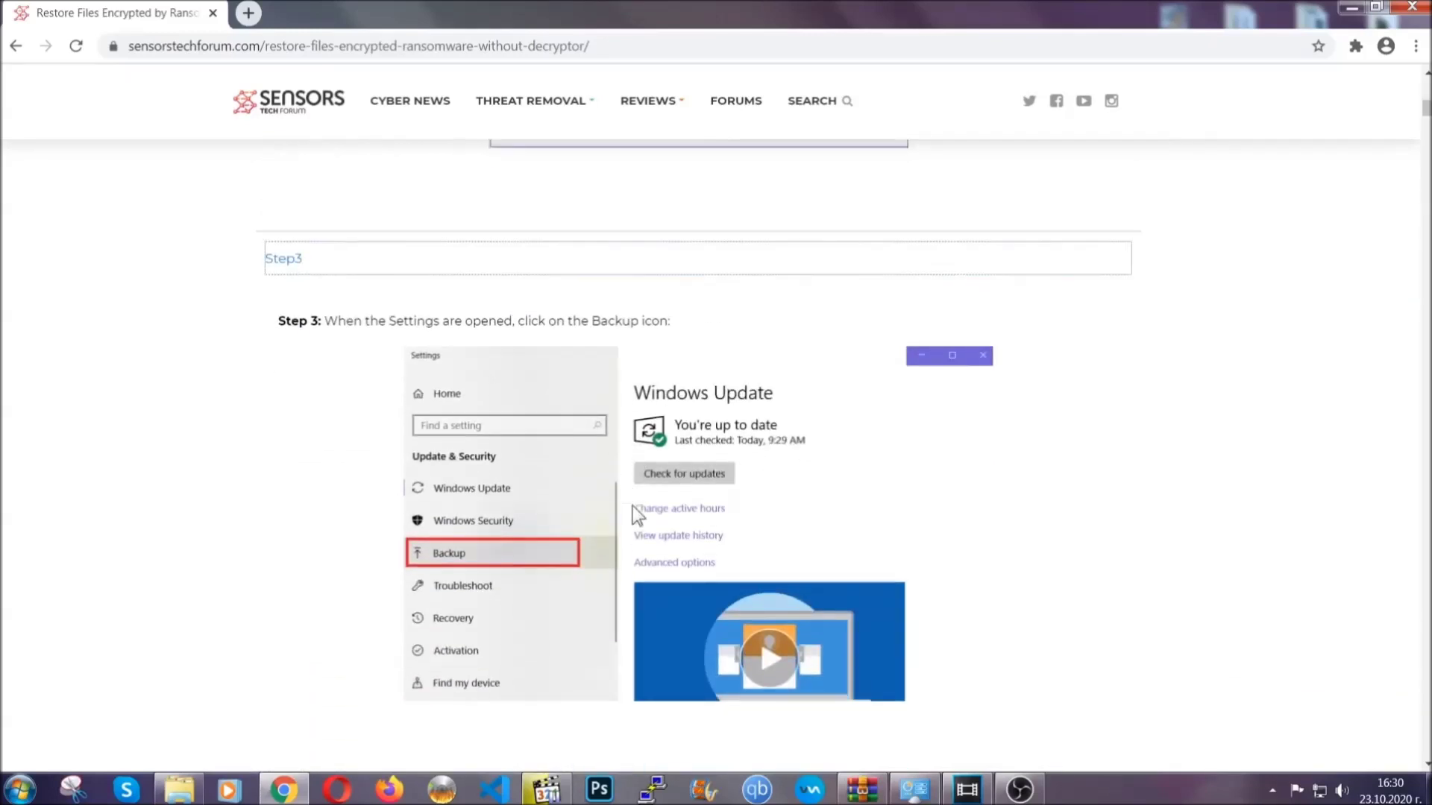
scroll(633, 510, down, 4)
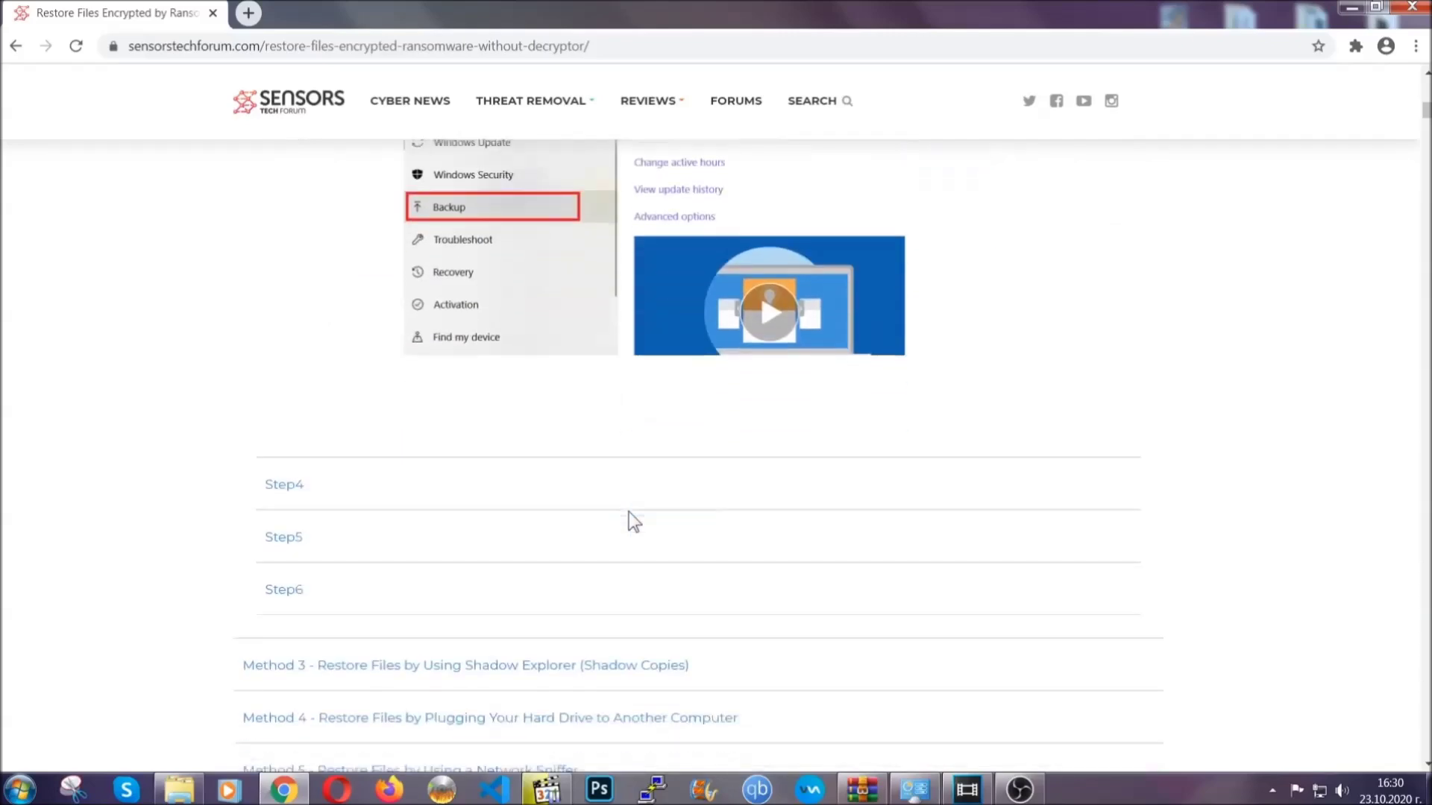
scroll(629, 512, down, 7)
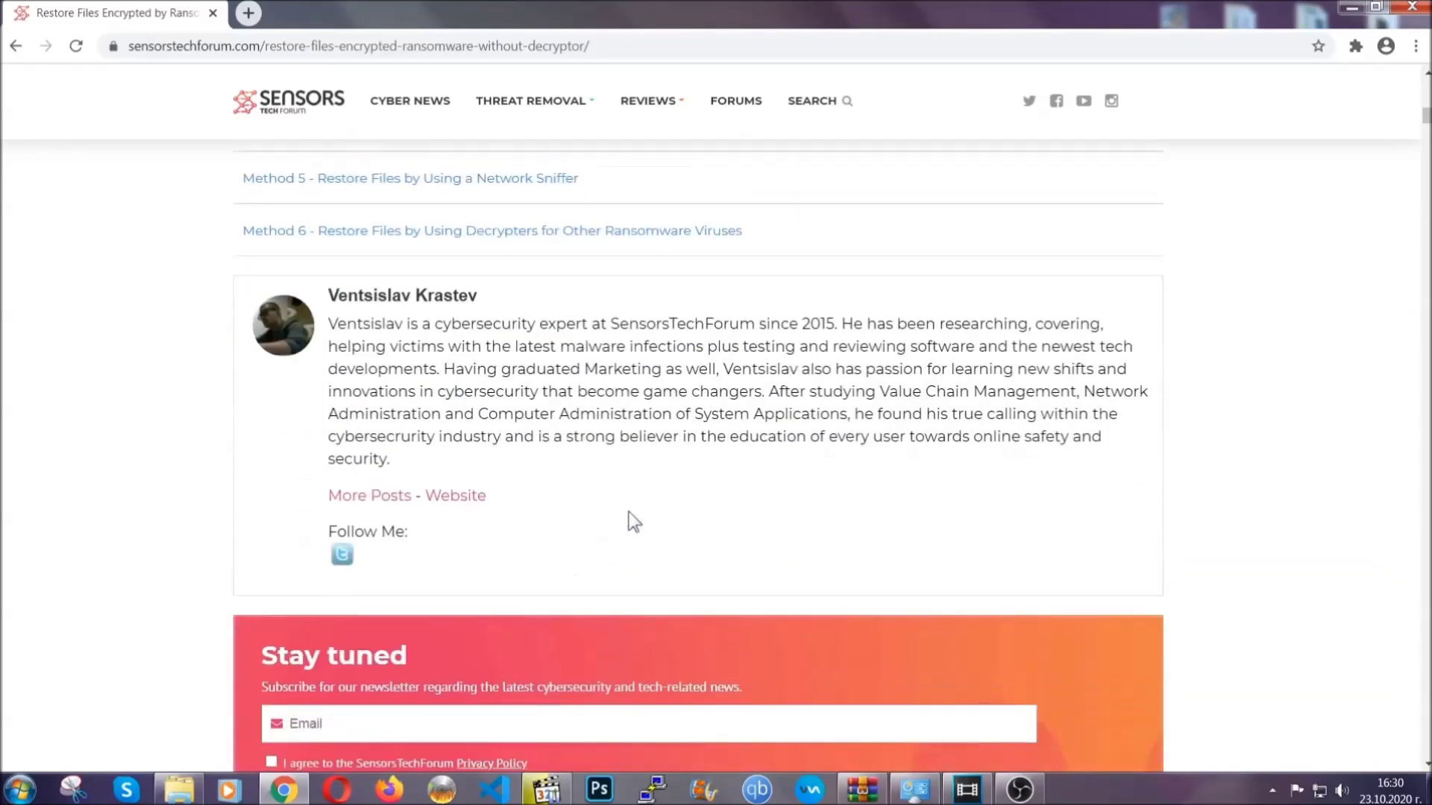
- Return toward the top of the article and minimize Chrome to reveal the desktop
scroll(629, 511, up, 20)
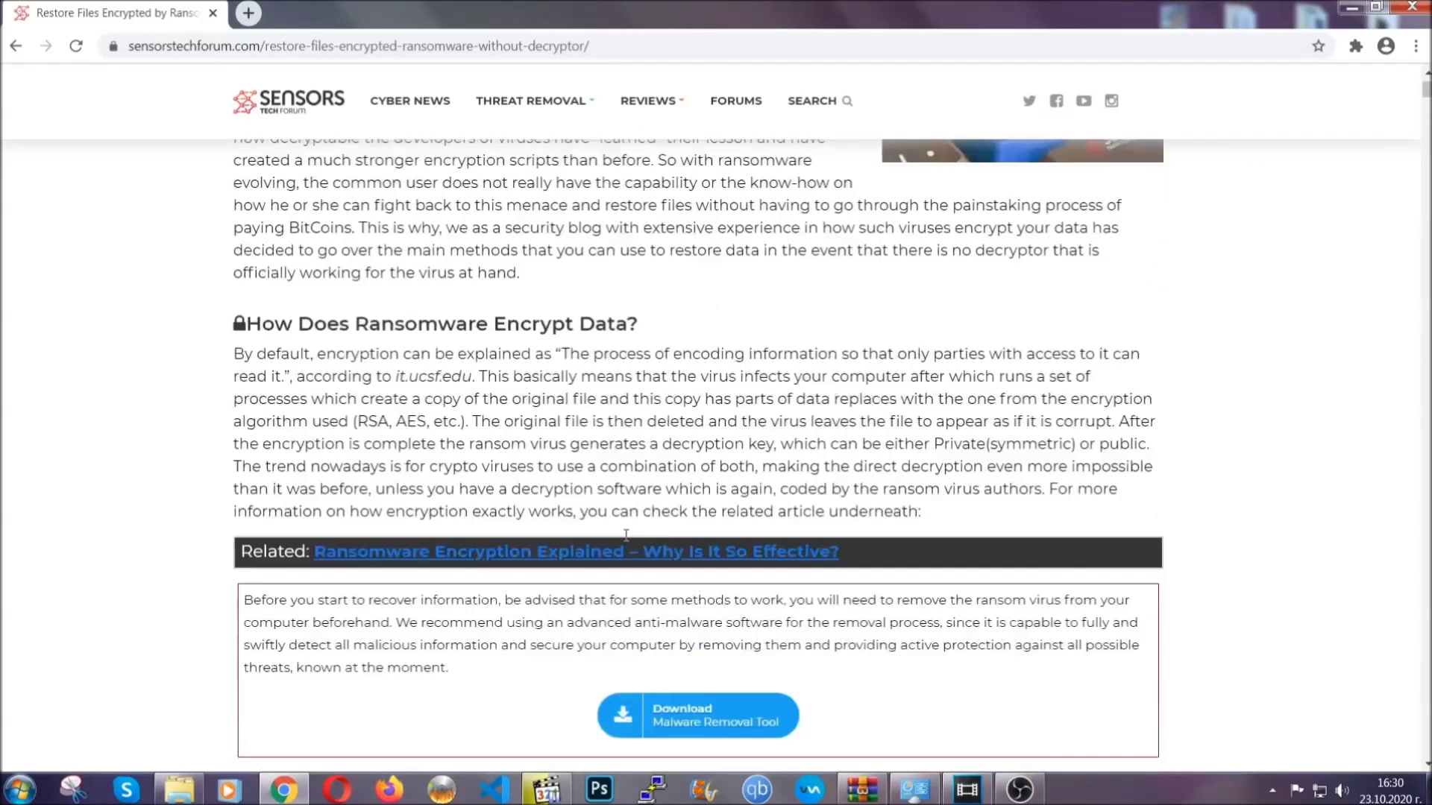
scroll(626, 535, up, 4)
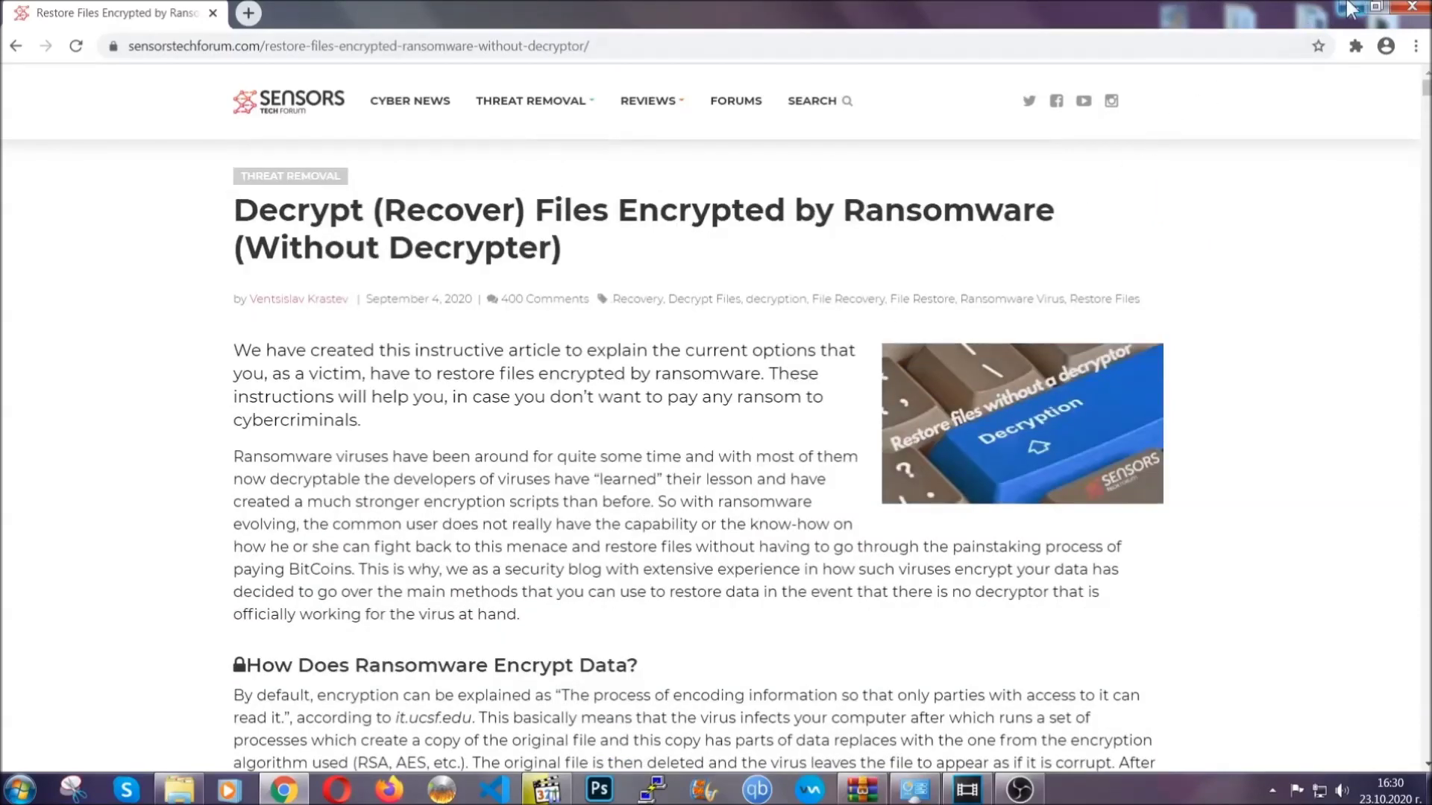
click(1349, 8)
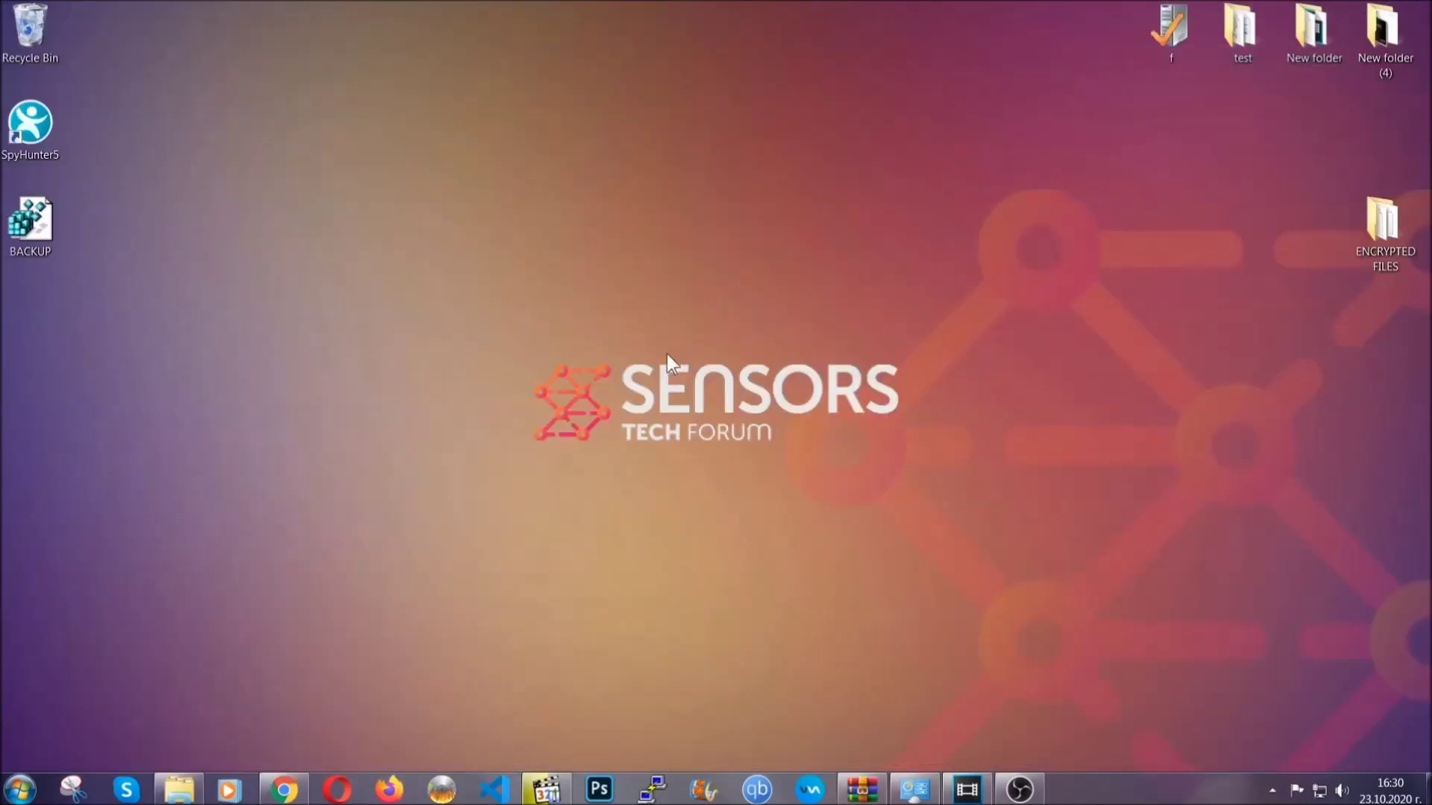